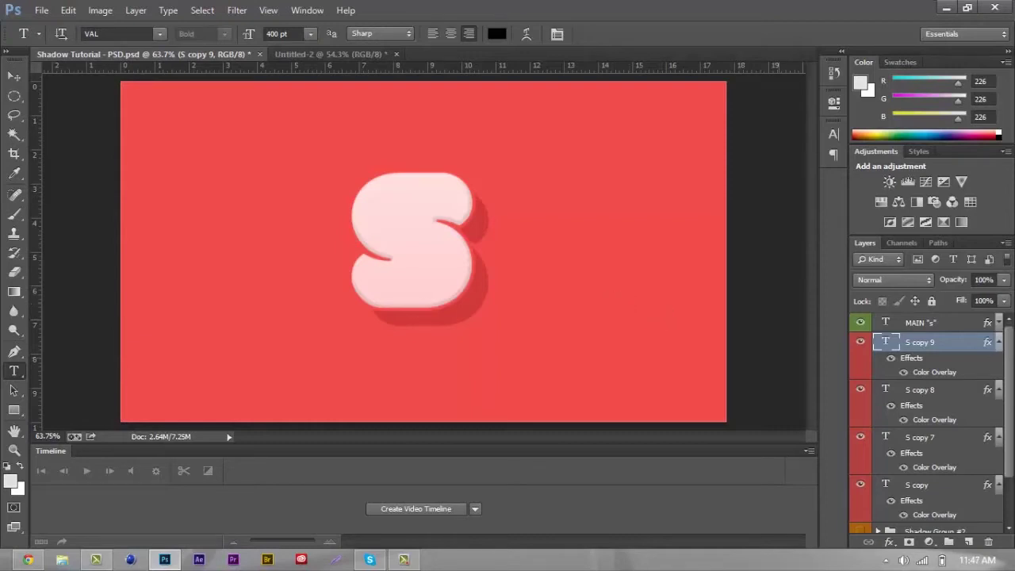
Create a new blank 1280×720 px document, Untitled-3.
scroll(1006, 357, "down", 3)
scroll(1011, 384, "up", 2)
scroll(959, 335, "down", 2)
scroll(959, 335, "up", 2)
left_click(42, 11)
left_click(46, 23)
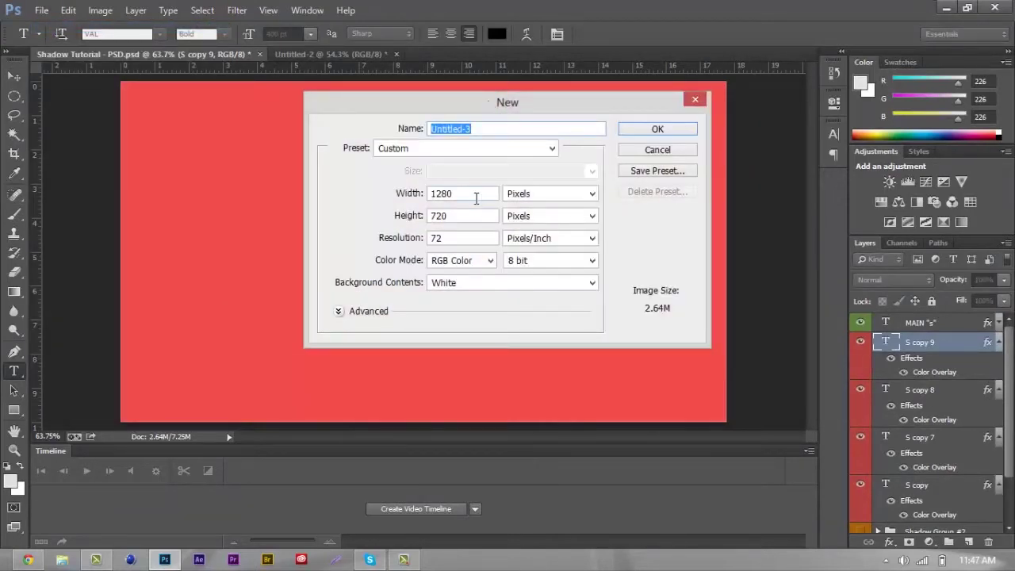
left_click_drag(476, 198, 343, 191)
left_click_drag(461, 209, 331, 204)
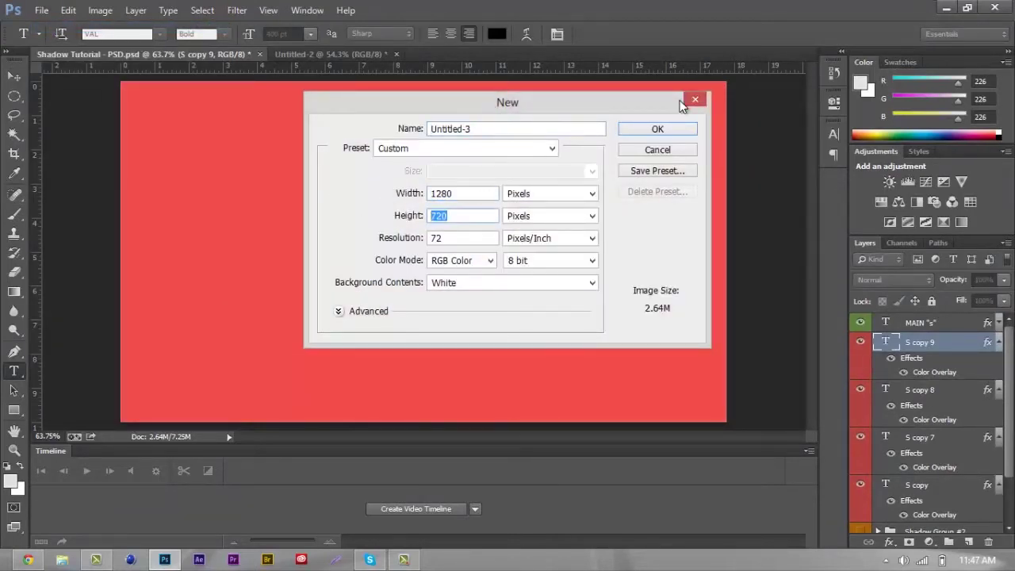
left_click(663, 132)
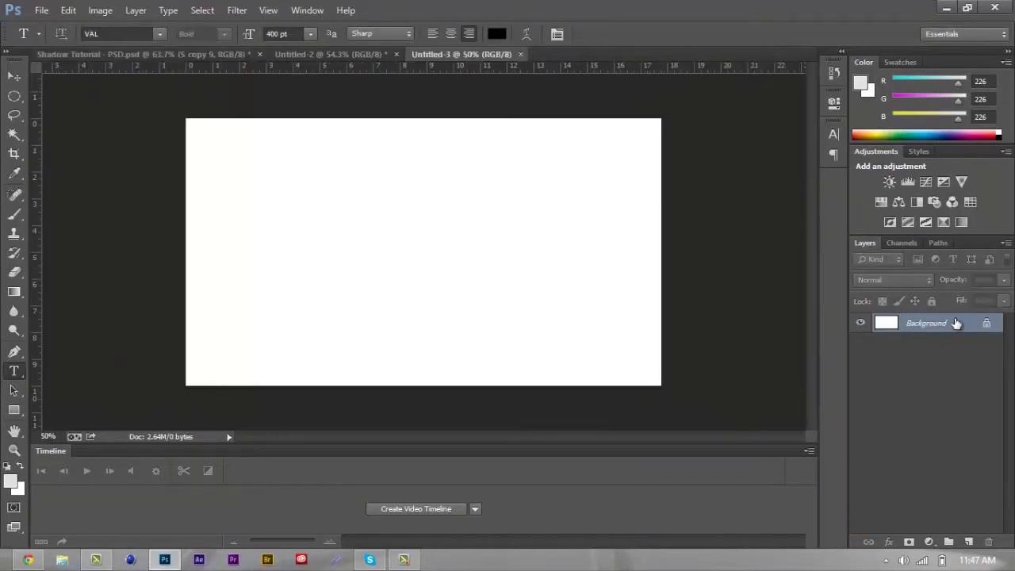
Unlock the background layer and give it an f24949 Color Overlay.
double_click(955, 322)
left_click(631, 175)
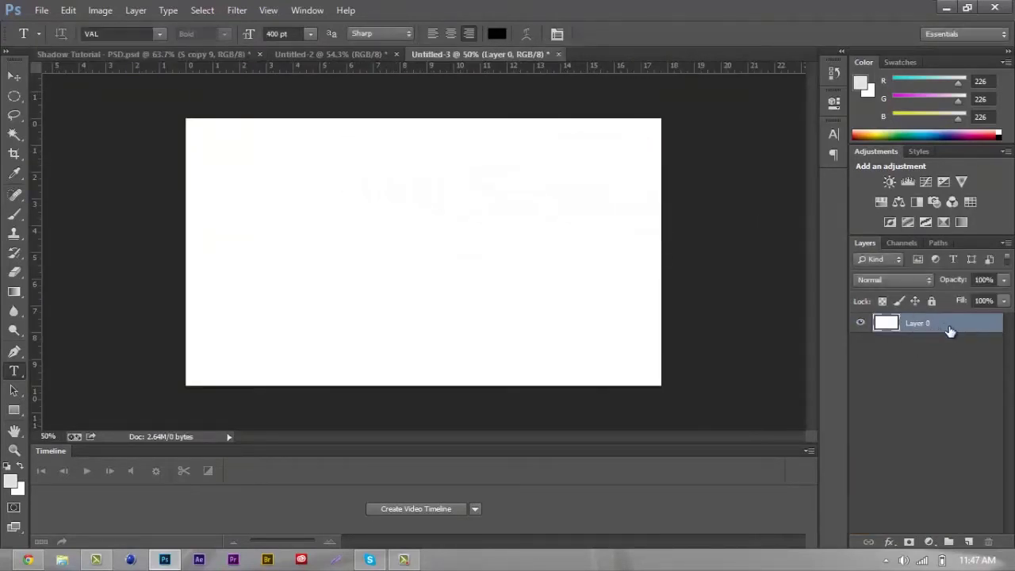
key("h")
double_click(947, 331)
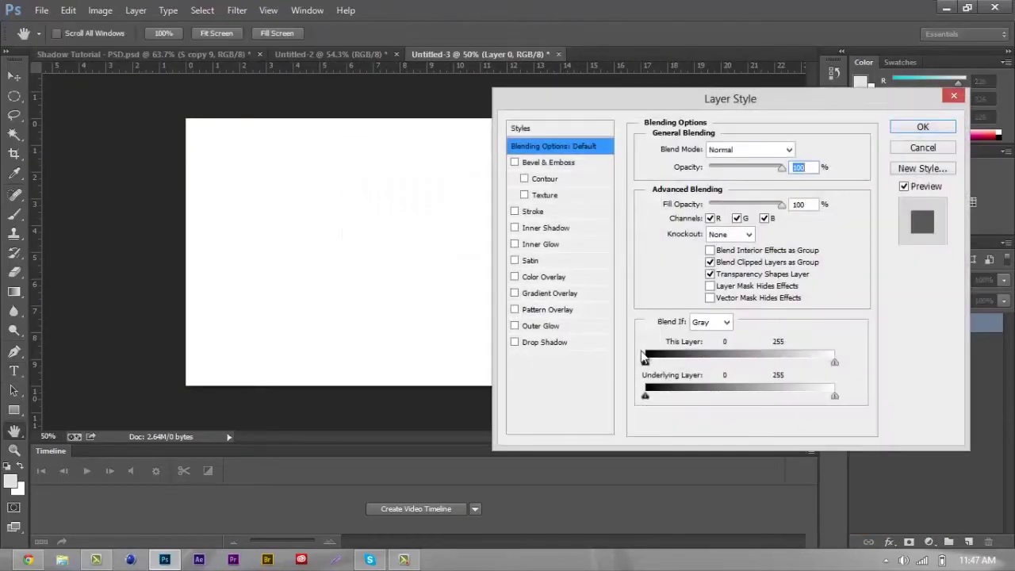
left_click(515, 277)
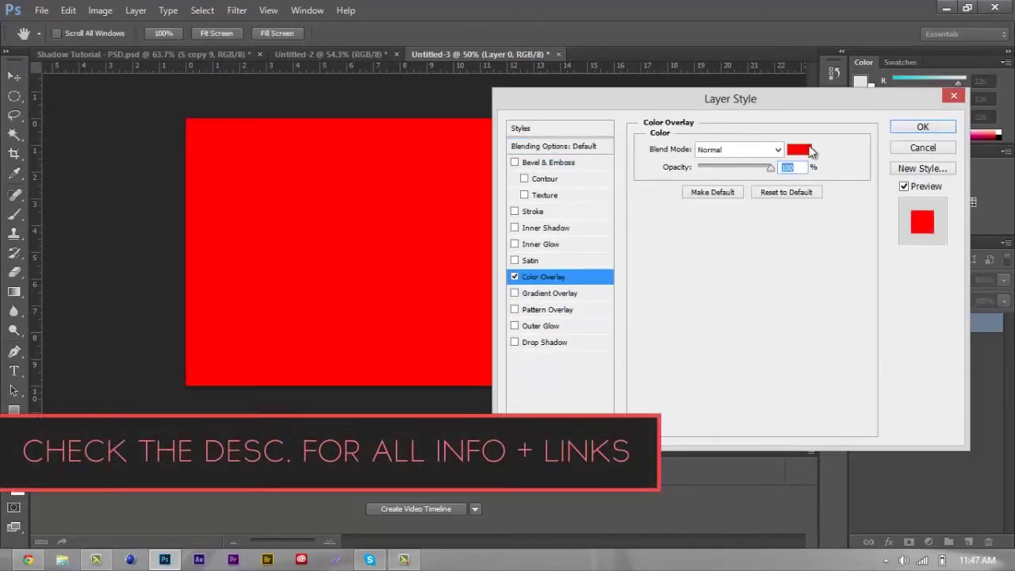
left_click(799, 149)
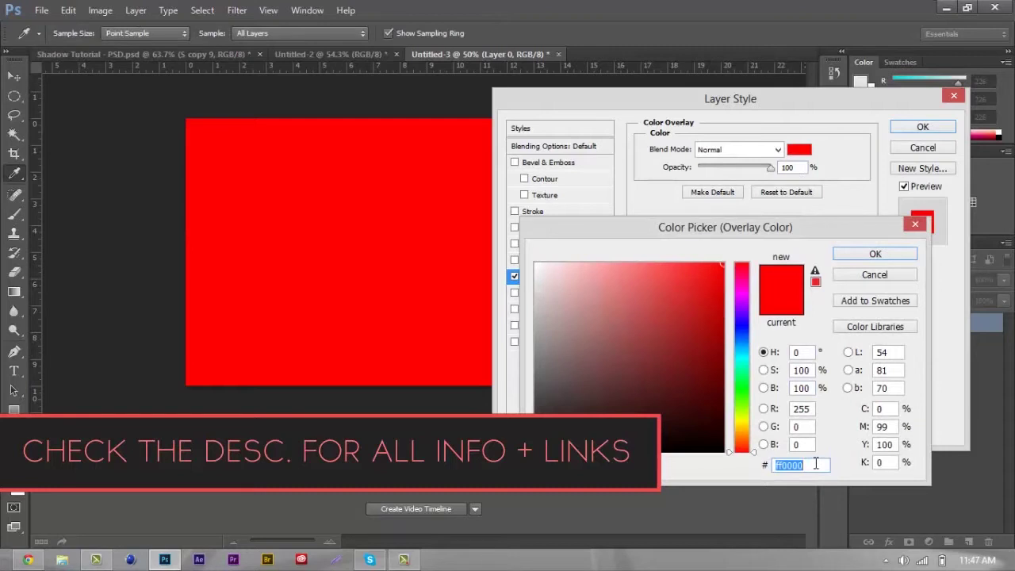
type("f249")
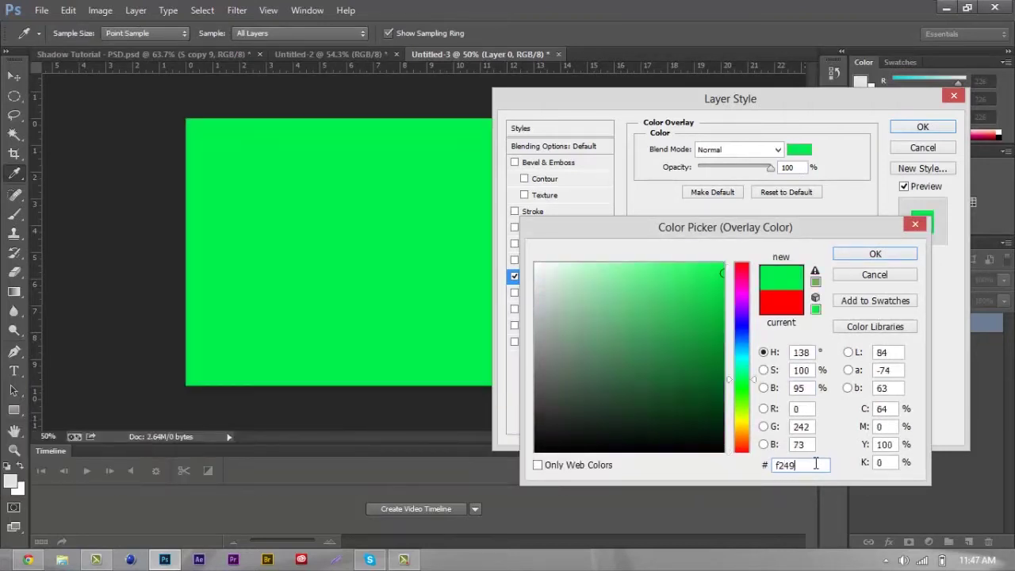
type("49")
key("Return")
left_click(920, 127)
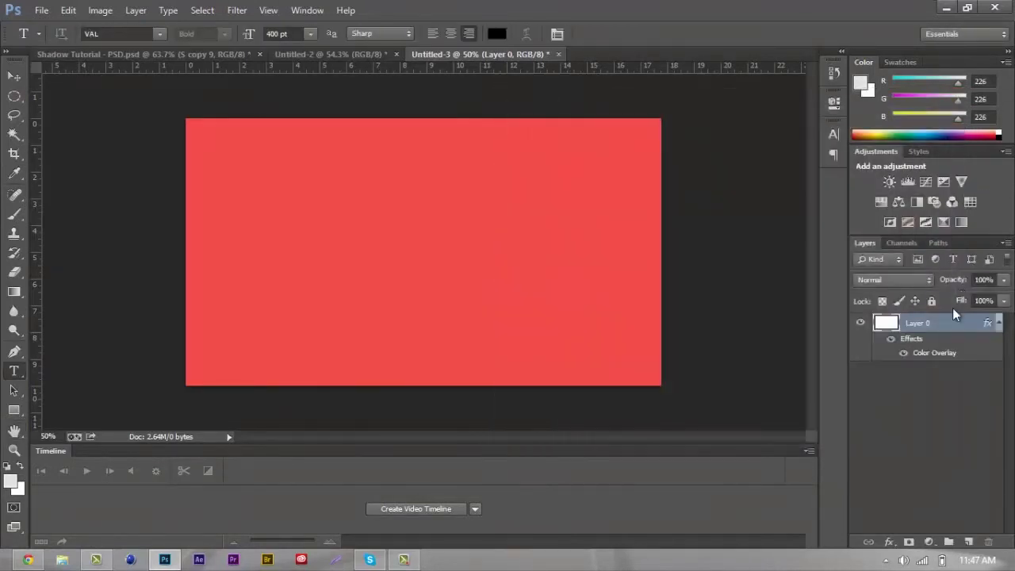
Rename the layer to Background.
left_click(998, 323)
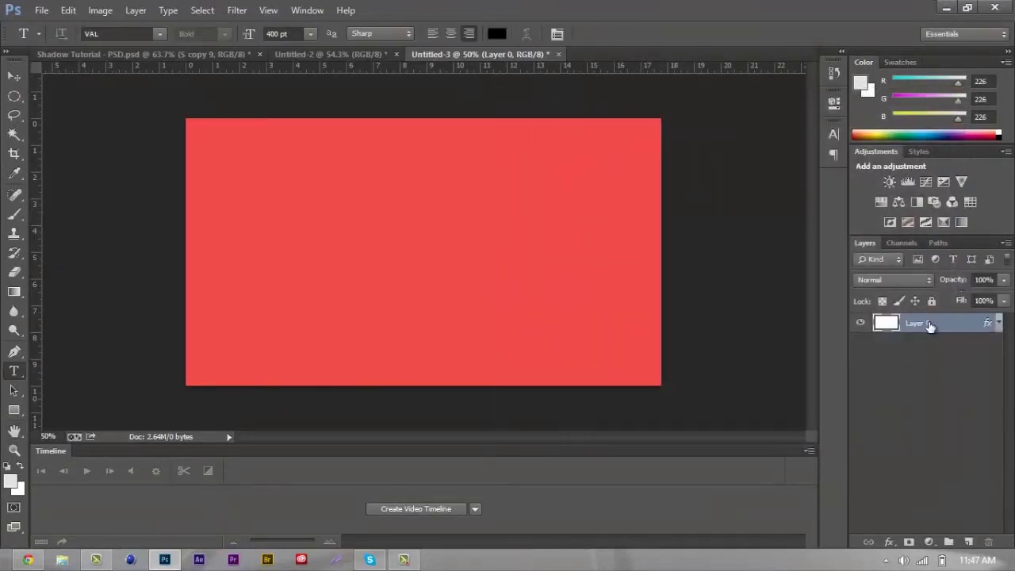
double_click(917, 323)
type("B")
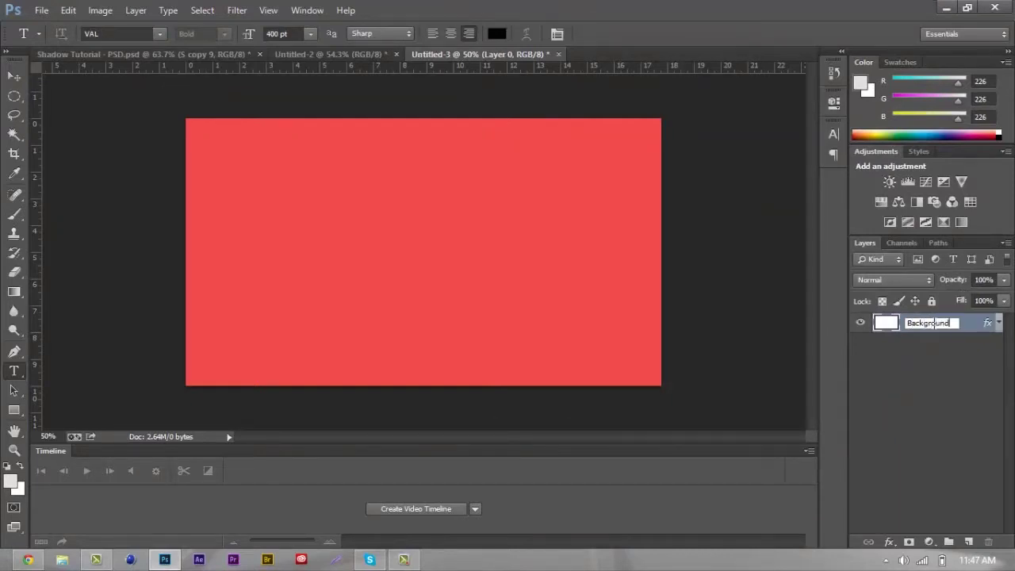
type("ackground")
left_click(903, 431)
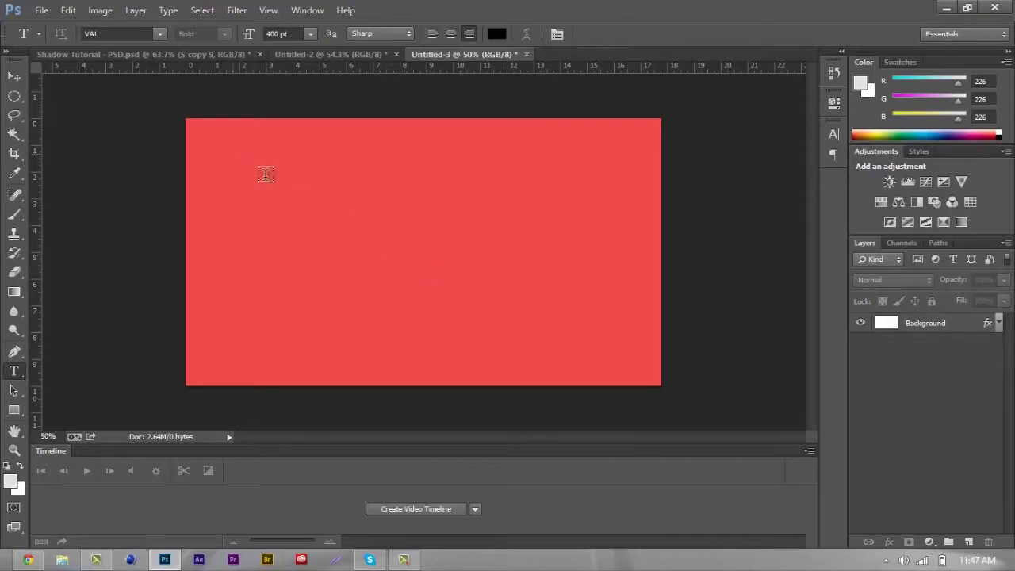
Type a large letter S on the canvas in the VAL font.
left_click(415, 255)
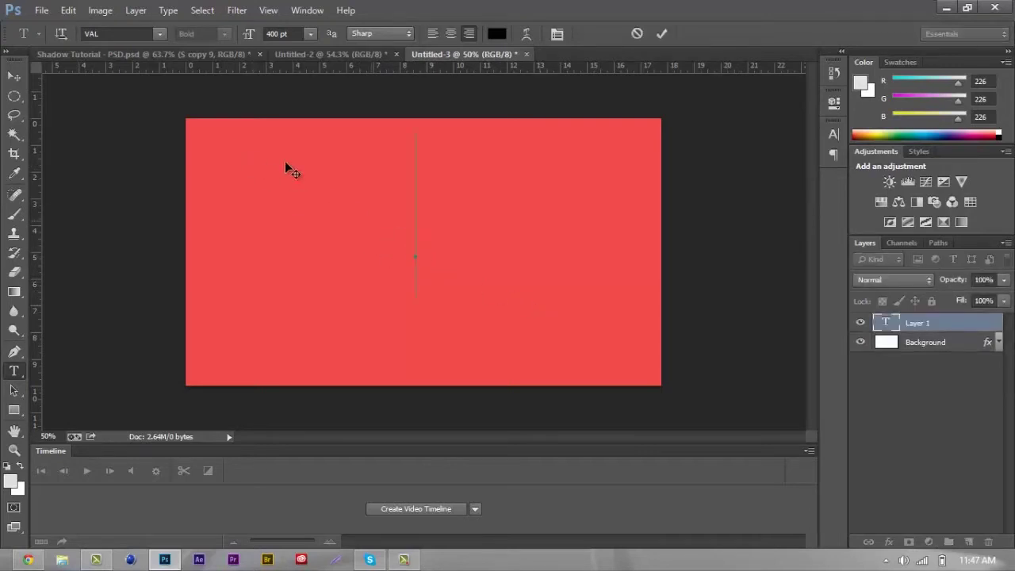
left_click(160, 35)
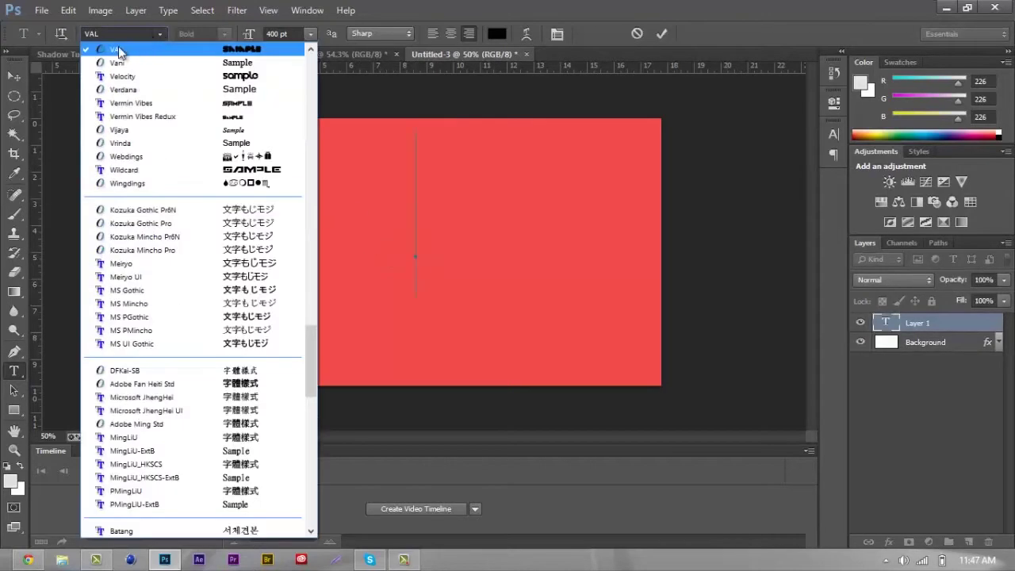
left_click(425, 222)
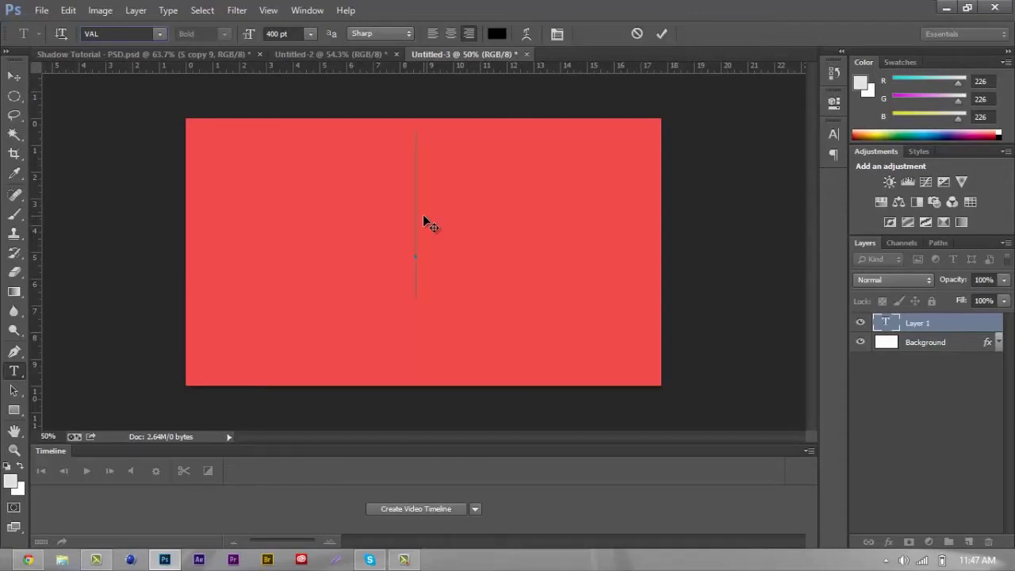
type("S")
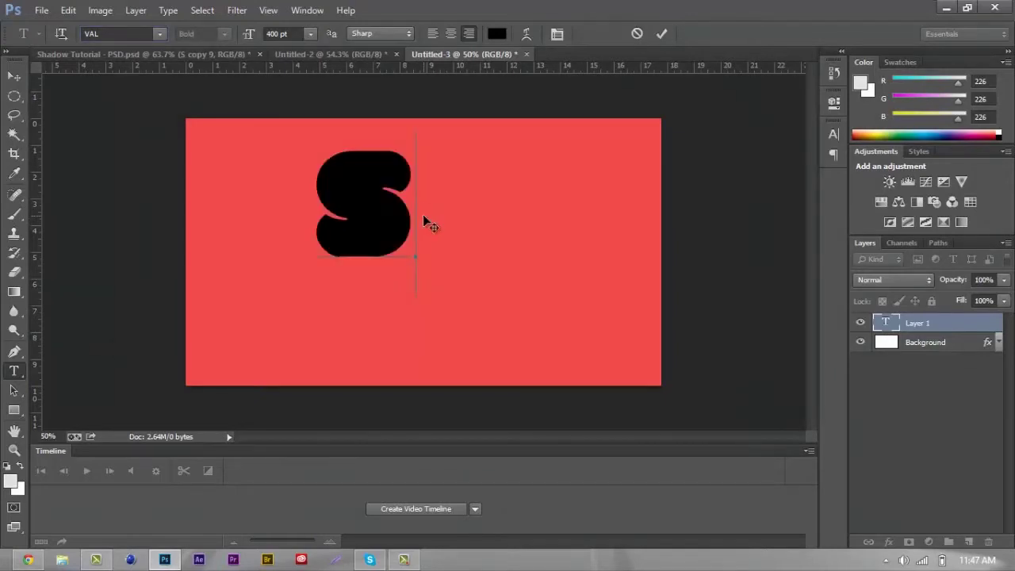
Move the S to the canvas centre and rename its layer MAIN TEXT.
left_click(13, 75)
left_click_drag(372, 218, 439, 270)
double_click(907, 323)
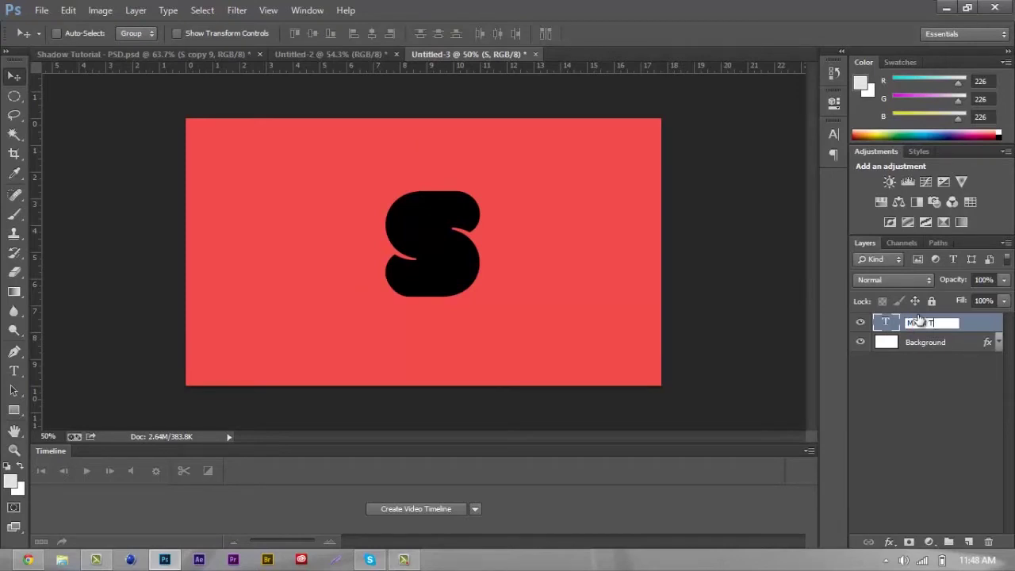
left_click(876, 414)
Add Bevel & Emboss to the S with depth 700%, size 7 px, soften 4 px.
double_click(974, 334)
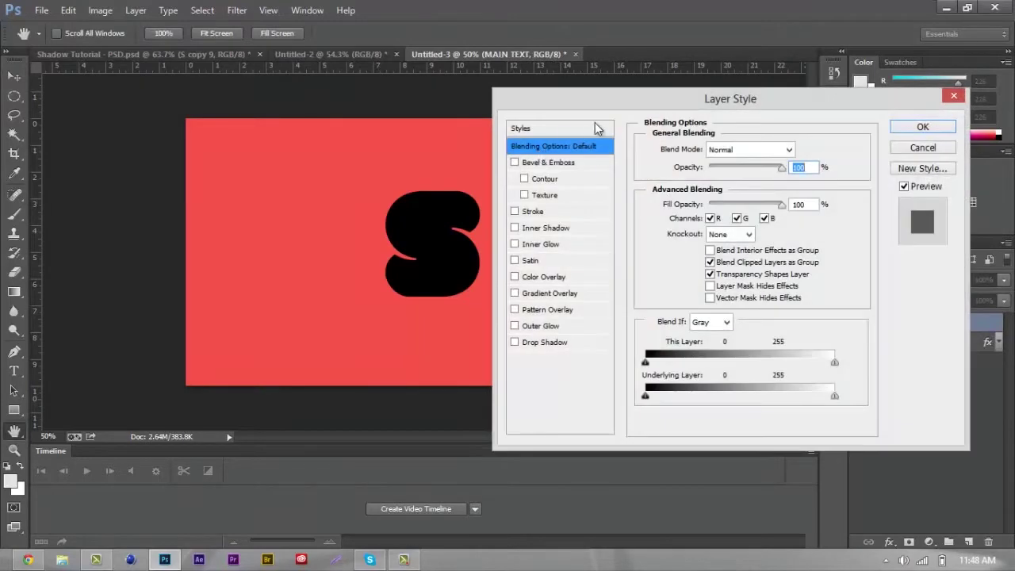
left_click_drag(662, 94, 718, 97)
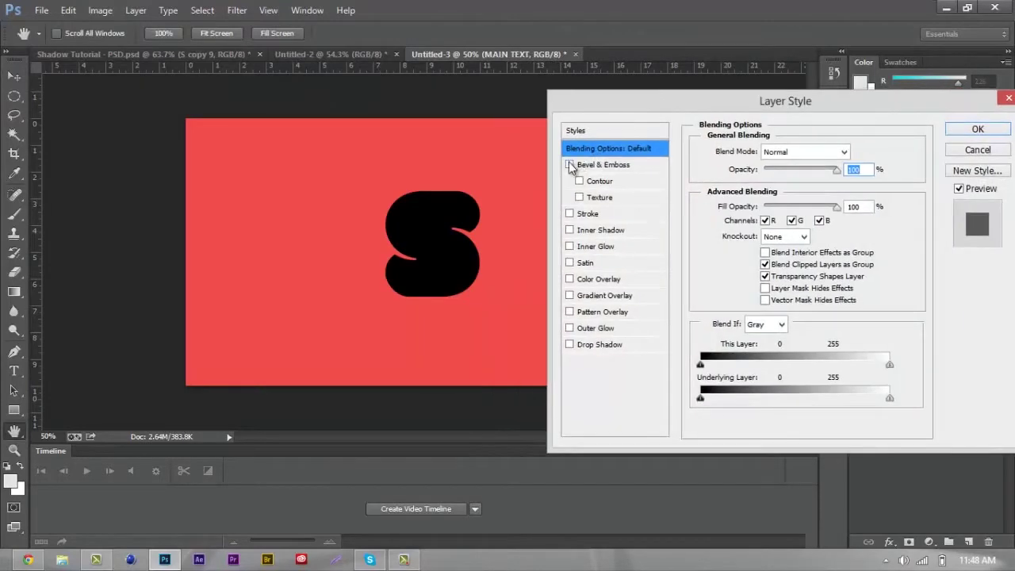
left_click(569, 165)
left_click(659, 168)
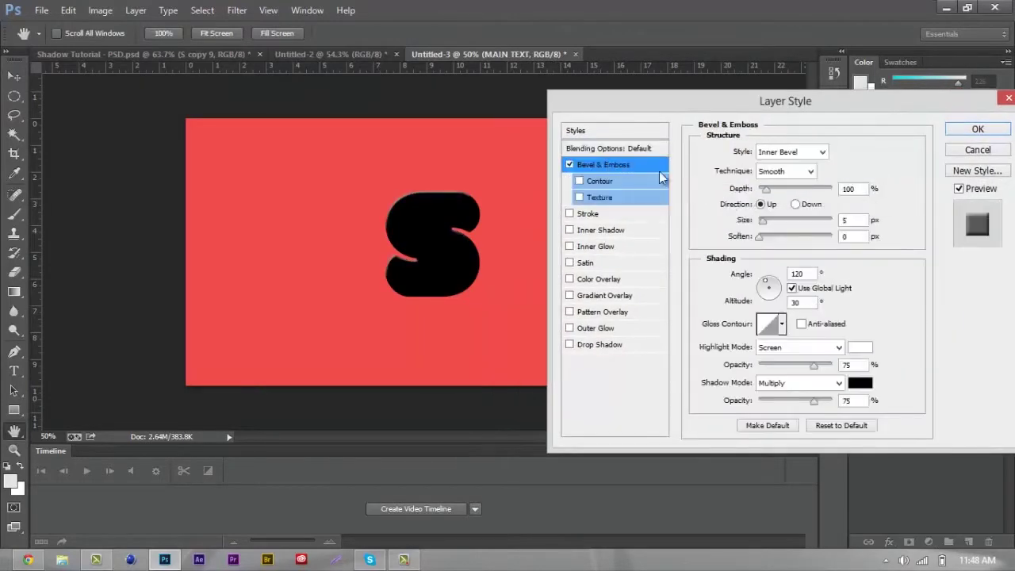
left_click(863, 188)
type("700")
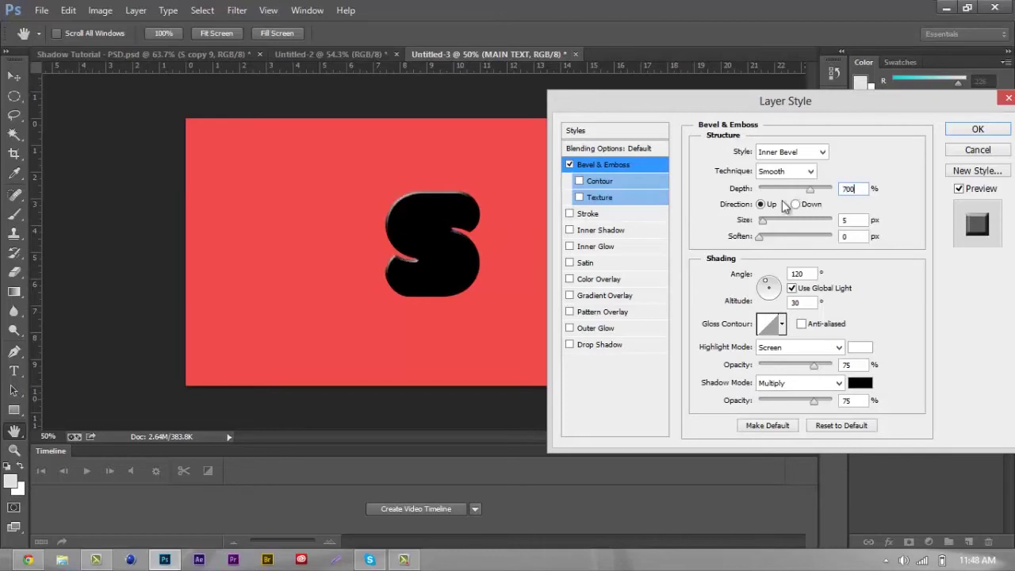
left_click(858, 218)
type("7")
left_click(777, 236)
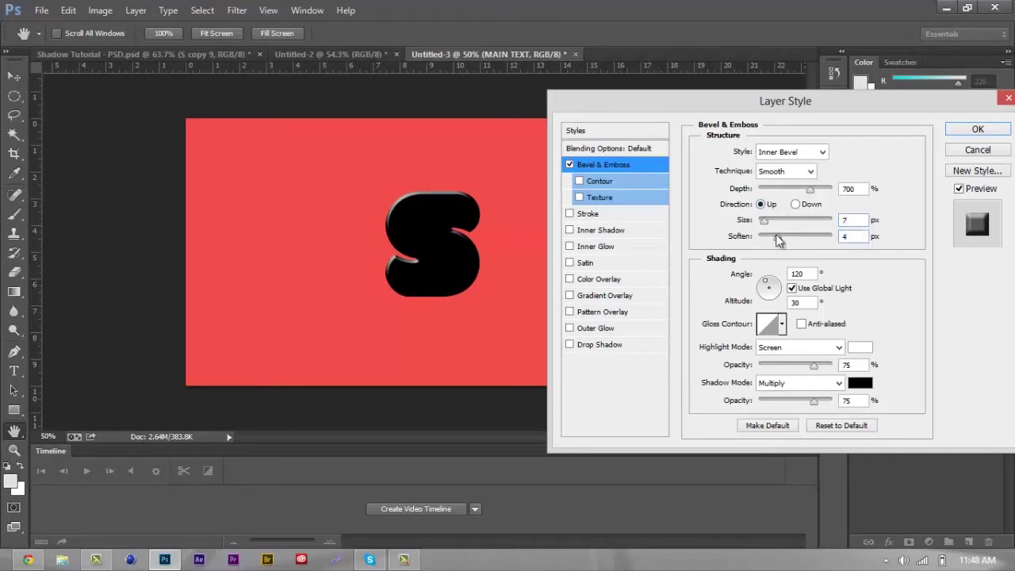
Turn off Global Light and set a #151515 highlight at 6% and 12% shadow opacity.
left_click(790, 290)
left_click(859, 347)
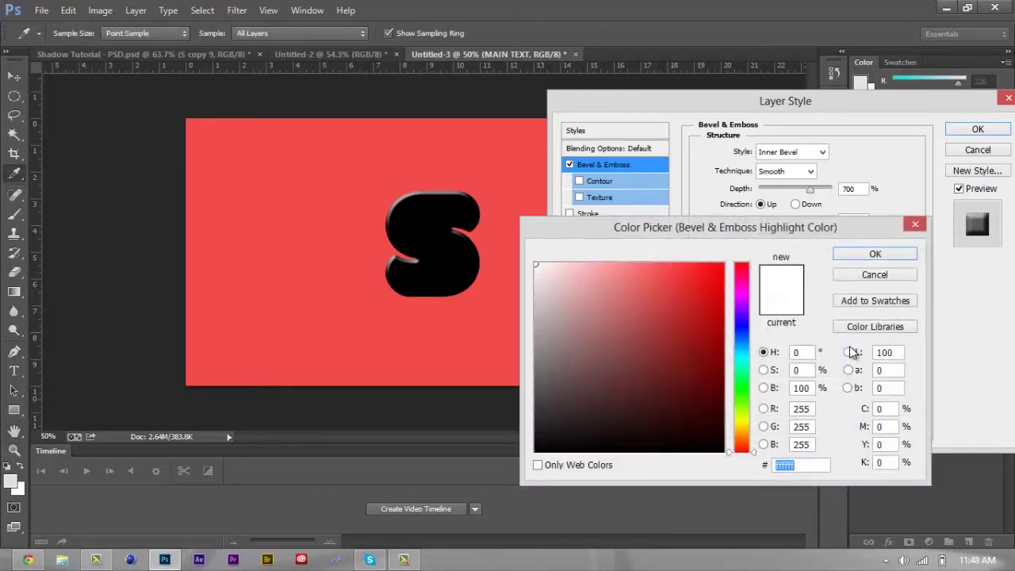
left_click(534, 437)
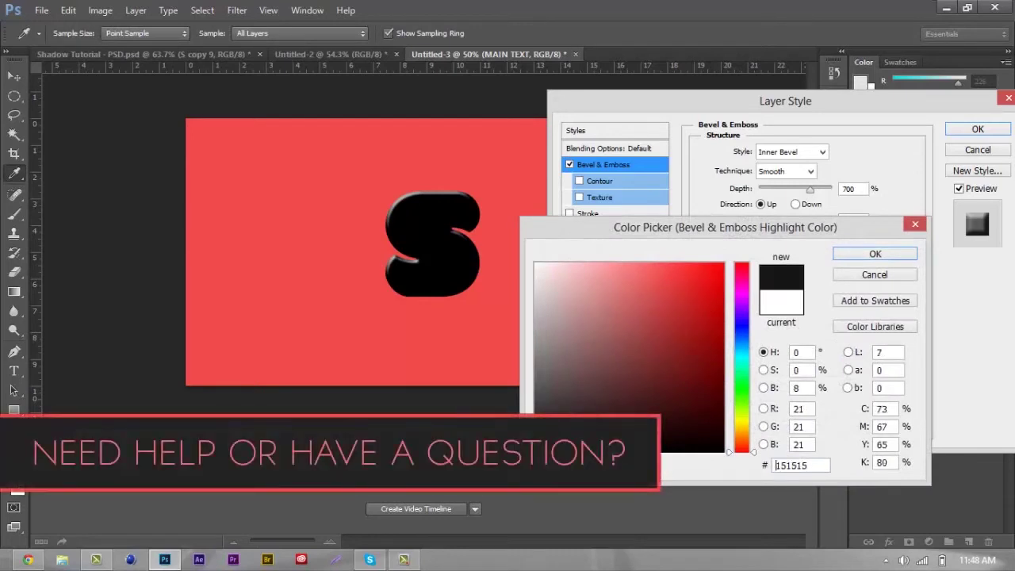
left_click(898, 258)
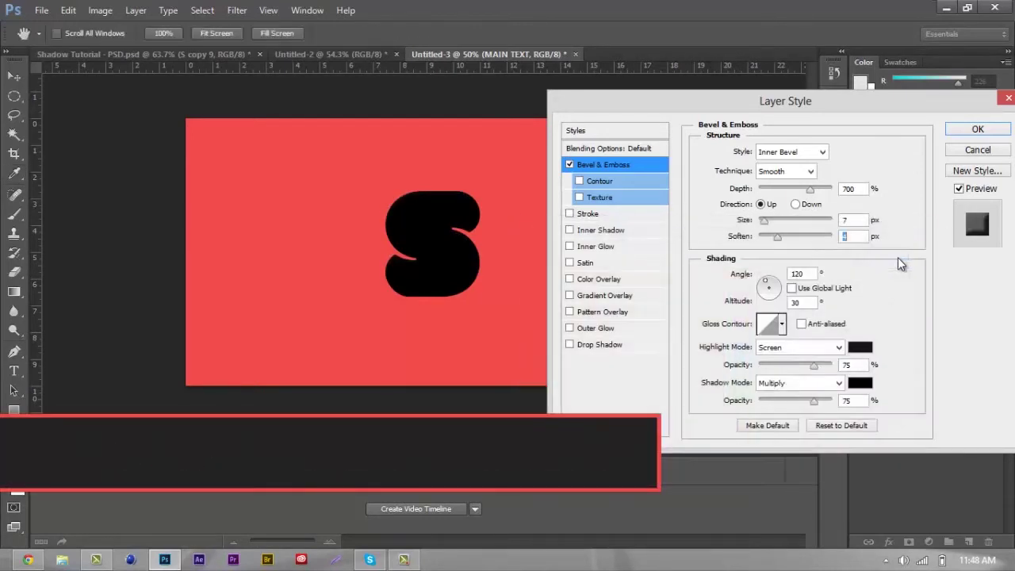
left_click(860, 364)
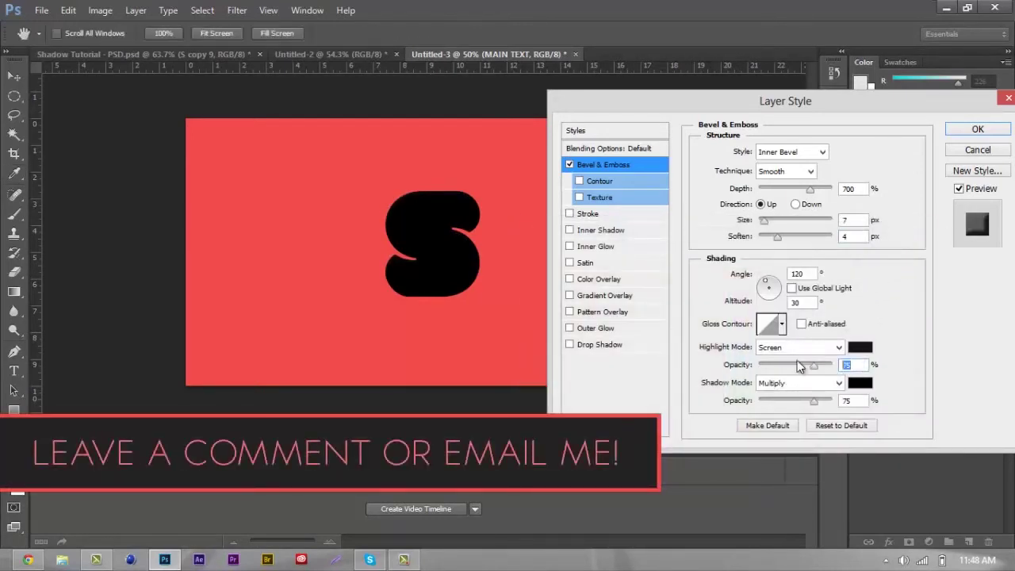
type("6")
left_click(862, 402)
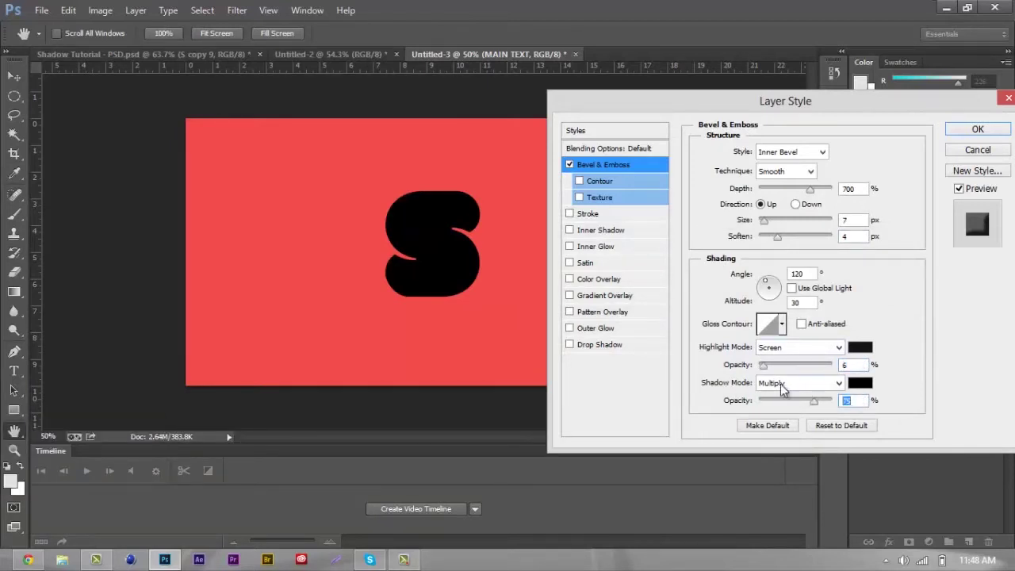
type("12")
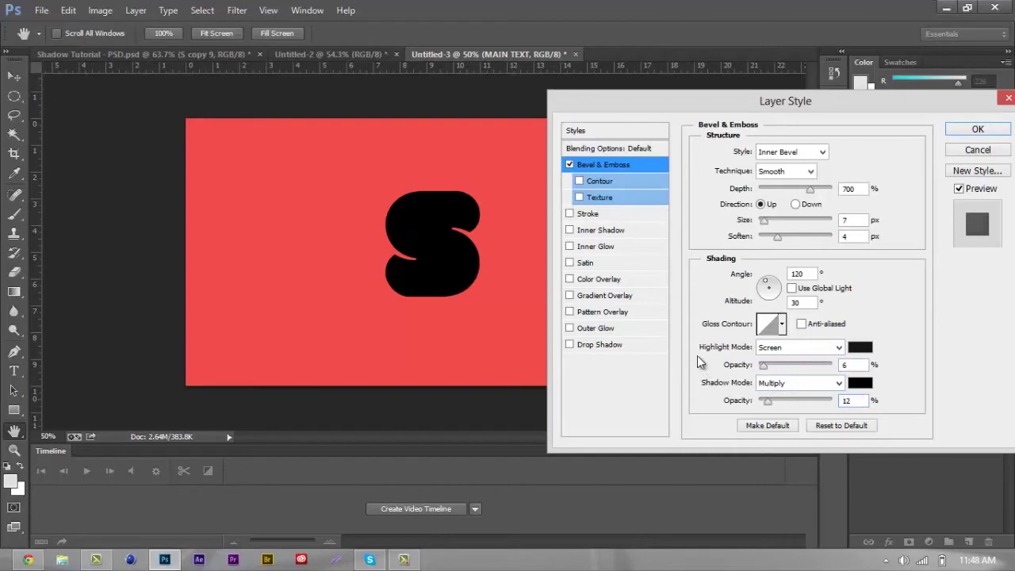
key("Return")
Enable Contour on the bevel with a 96% range.
left_click(579, 181)
left_click(593, 182)
double_click(822, 175)
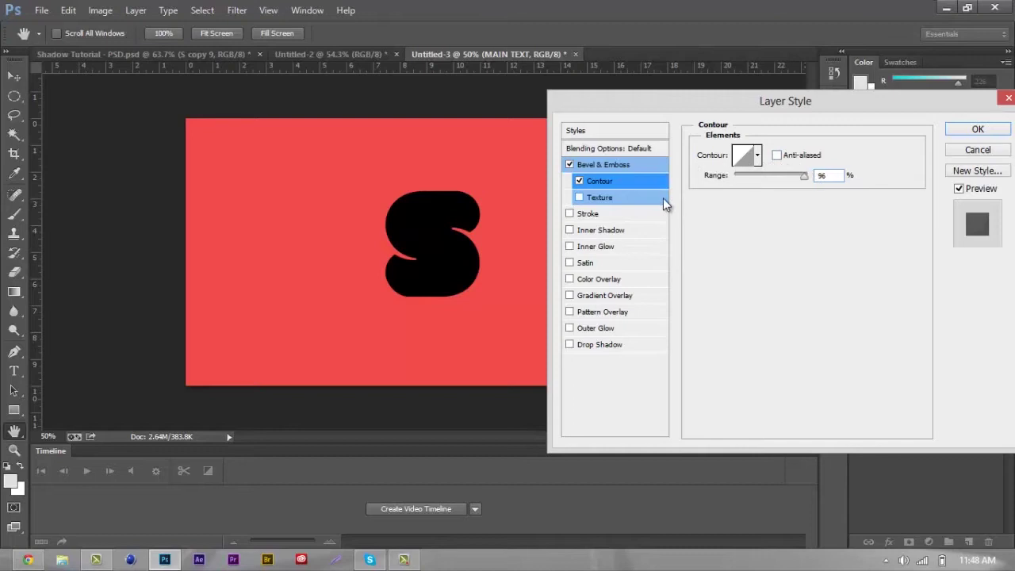
Add a 3 px outside Stroke coloured f2494c to the S.
left_click(569, 213)
left_click(590, 214)
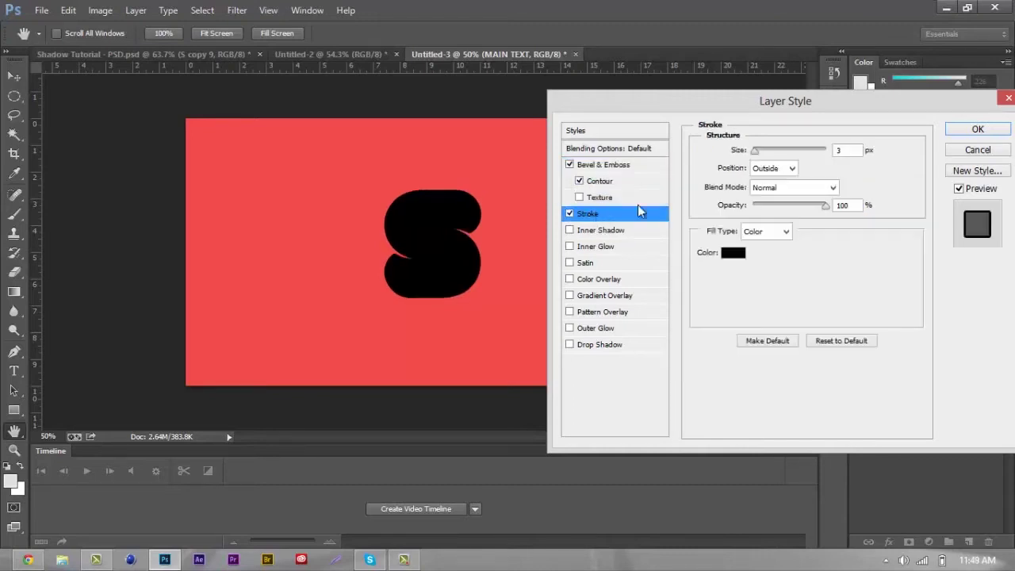
left_click(732, 254)
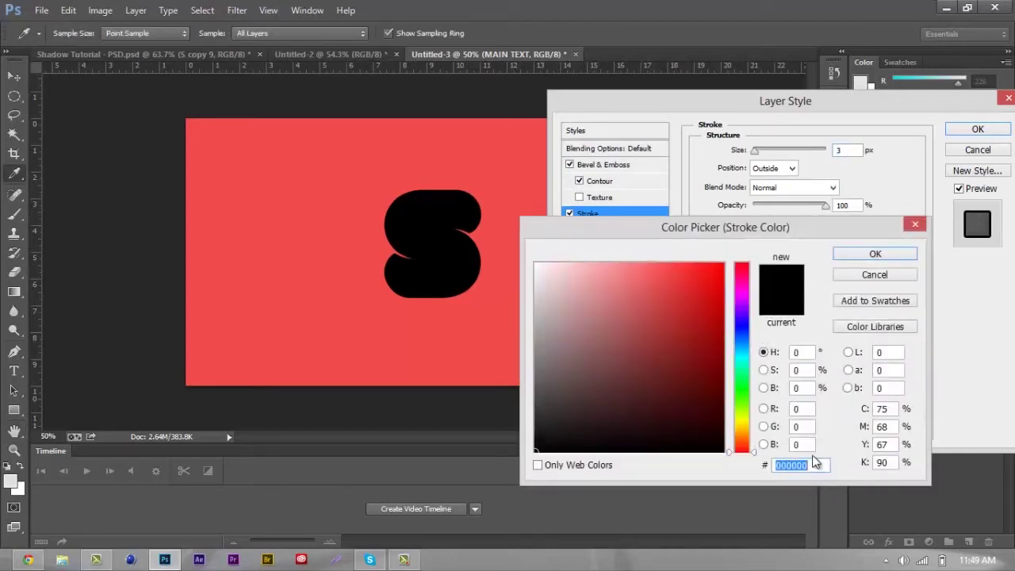
type("f24")
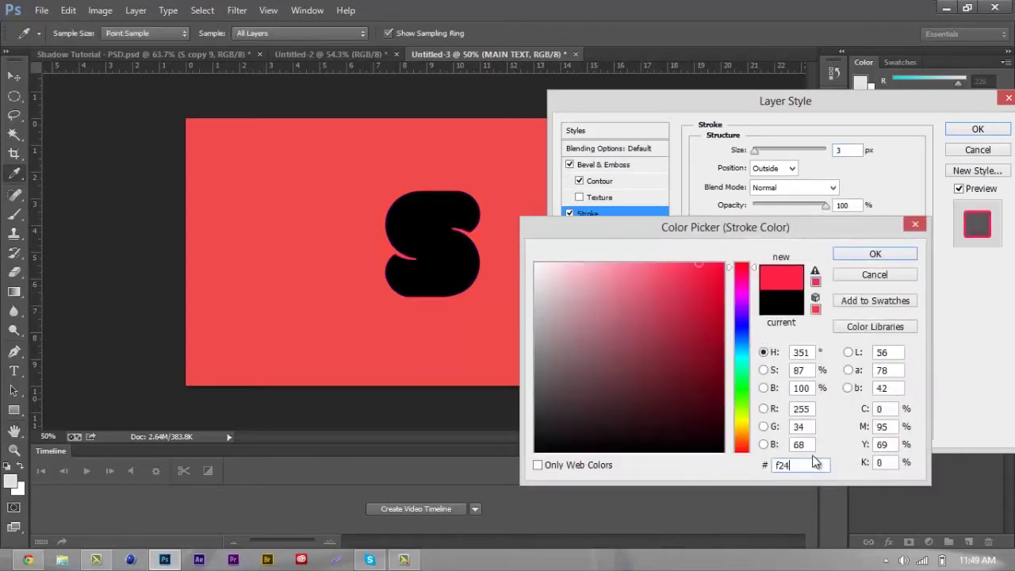
type("94c")
key("Return")
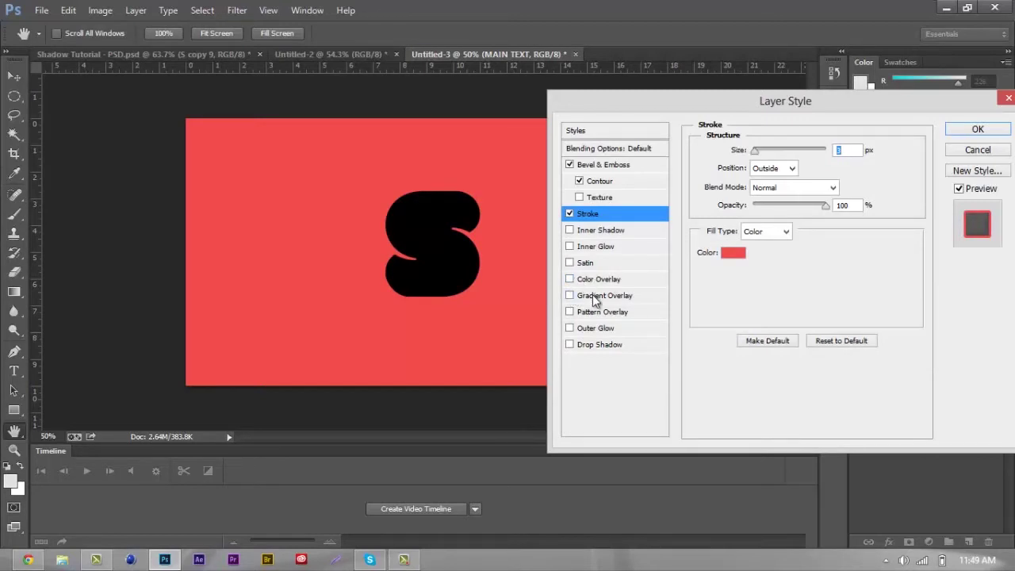
Add a Gradient Overlay with stops coloured f48383 and f2acac.
left_click(568, 296)
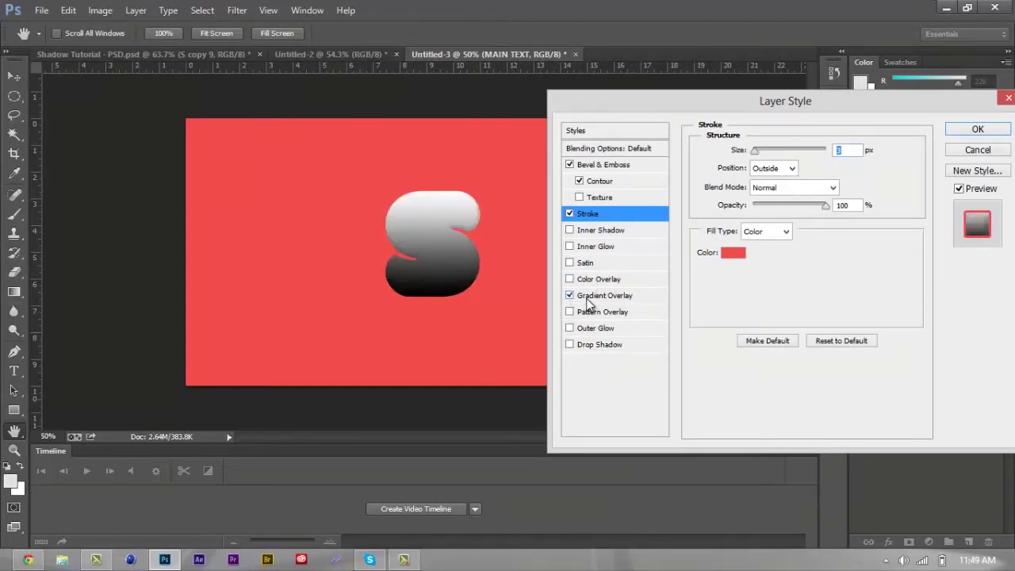
left_click(593, 299)
left_click(792, 187)
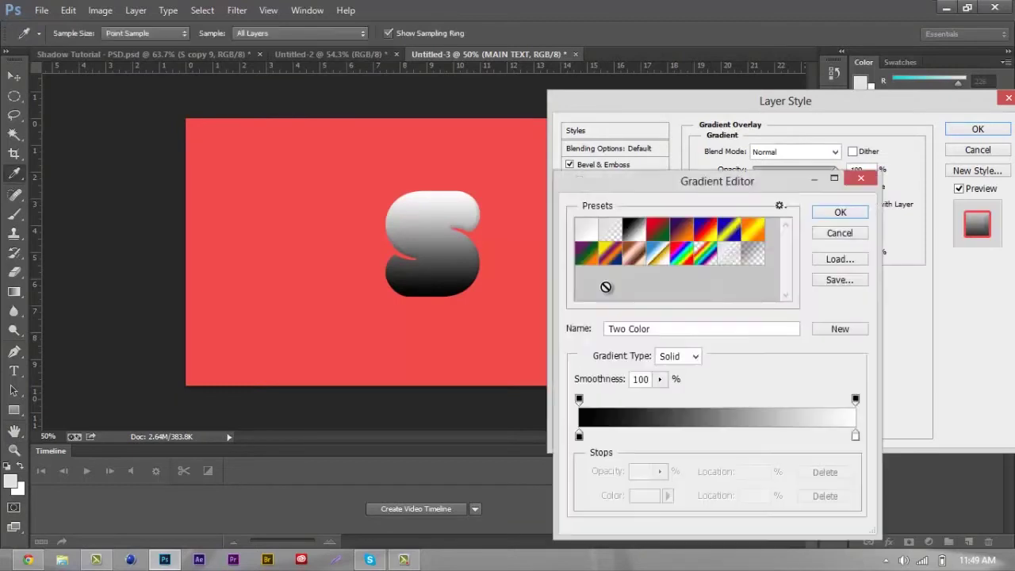
double_click(579, 438)
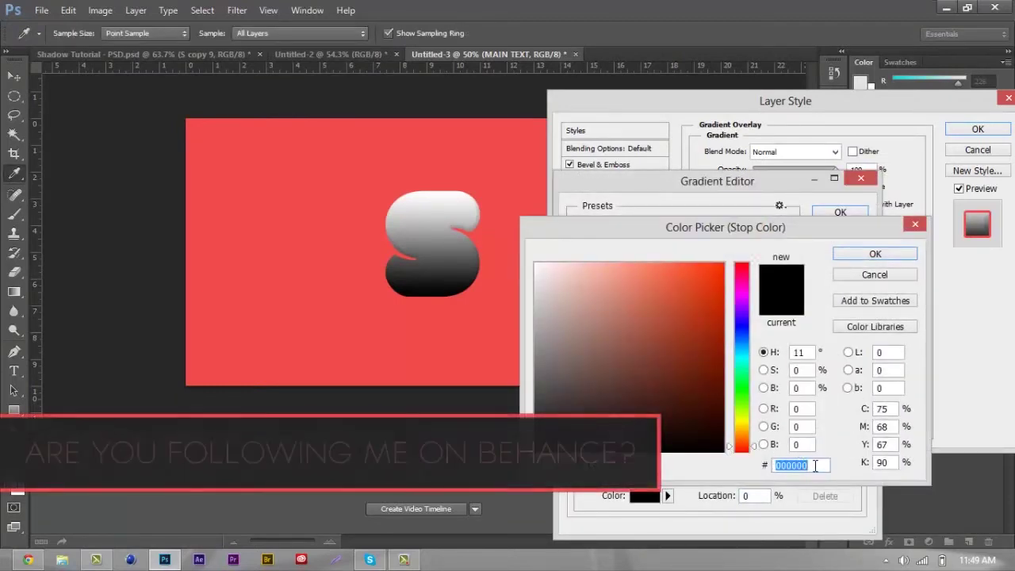
type("f")
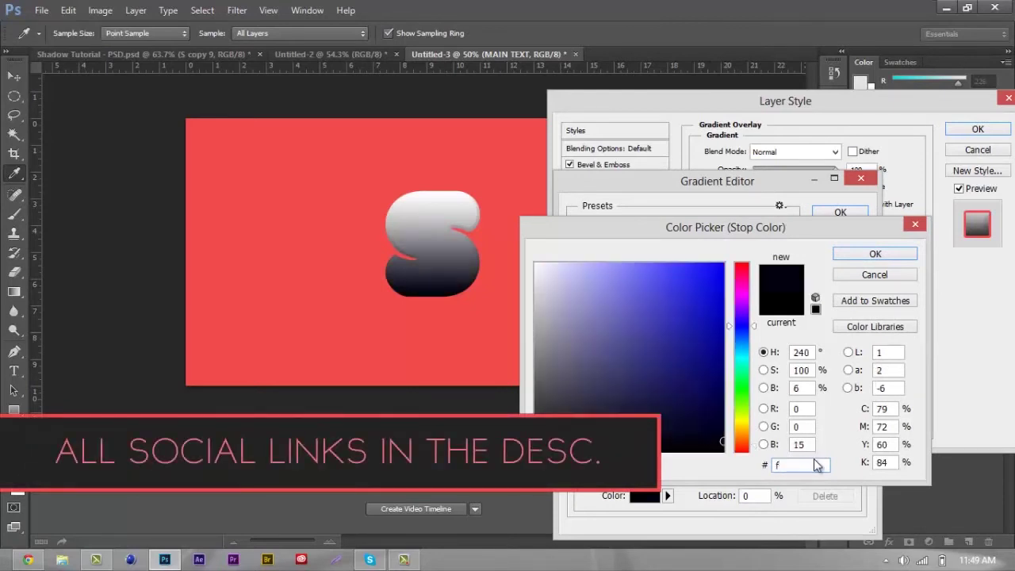
type("4838")
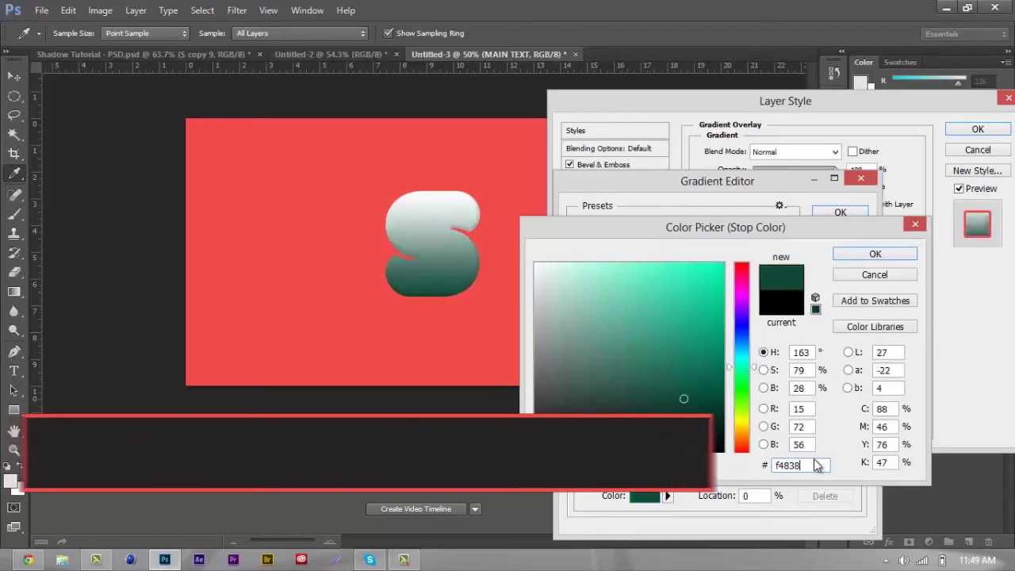
type("3")
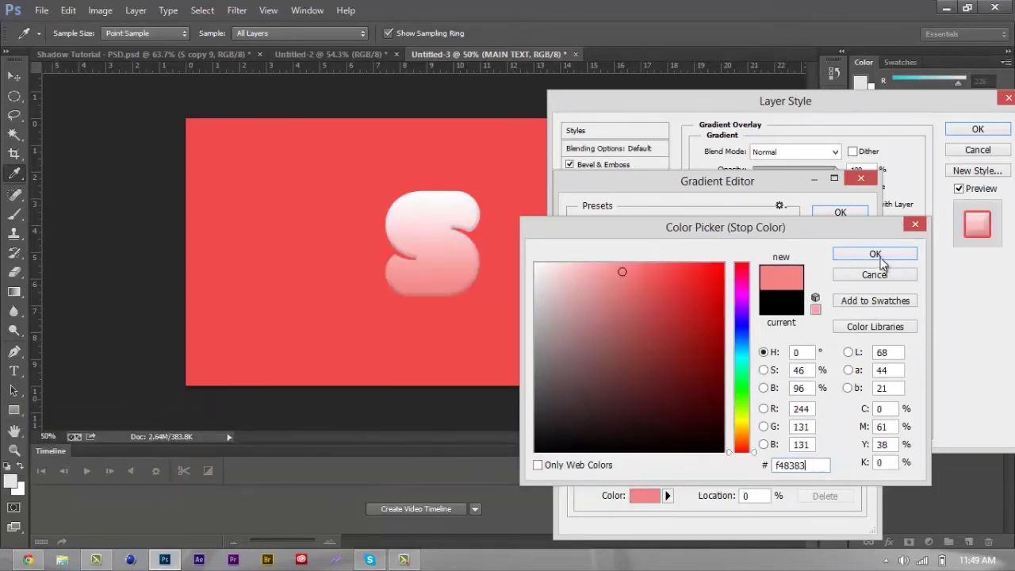
left_click(880, 260)
left_click(854, 436)
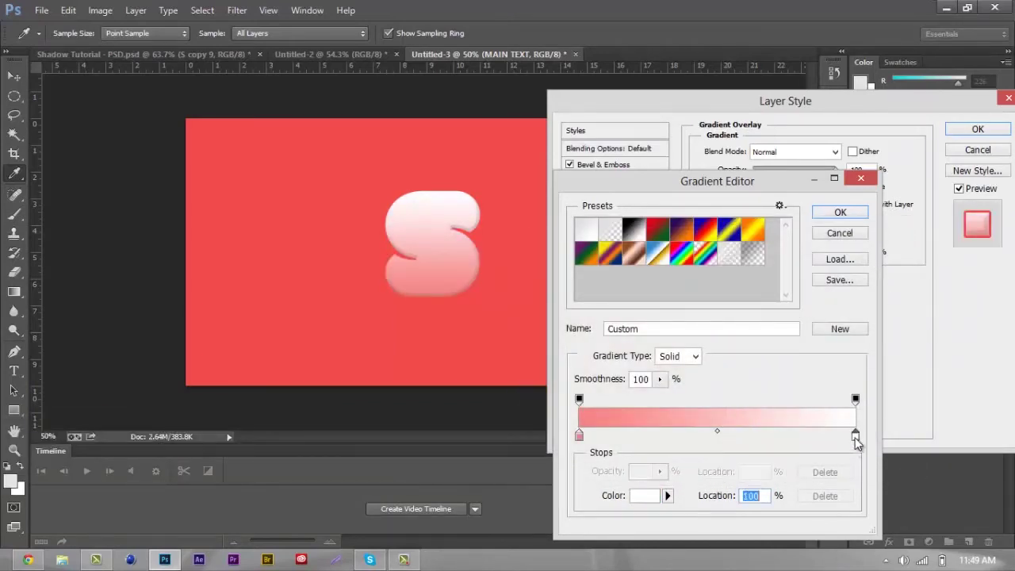
double_click(855, 436)
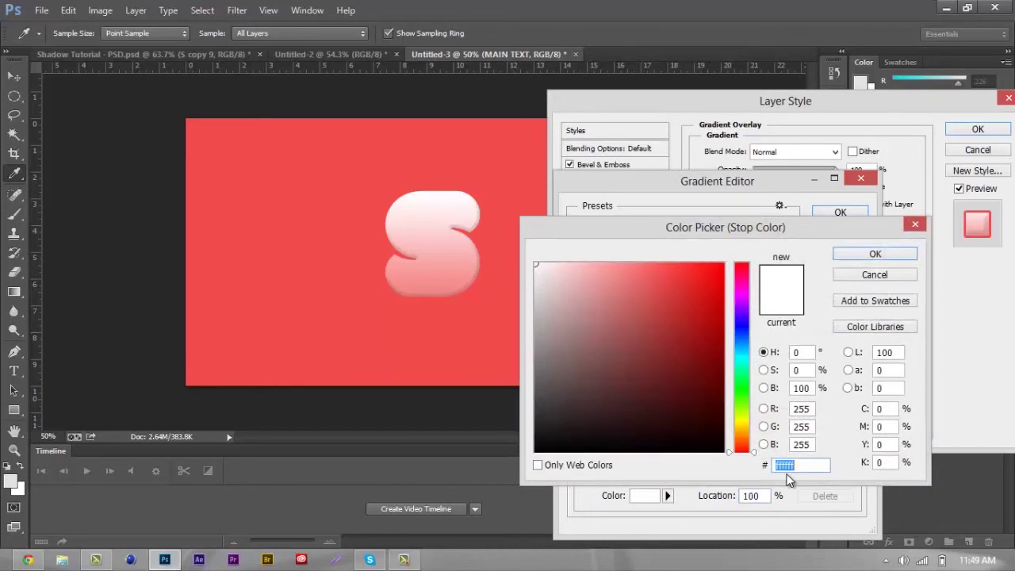
type("f")
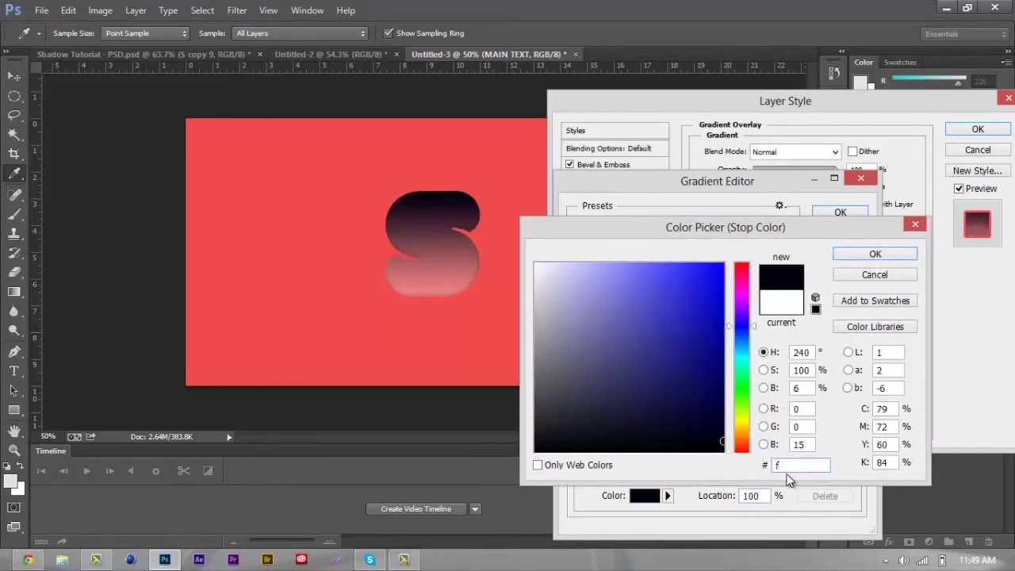
type("2aca")
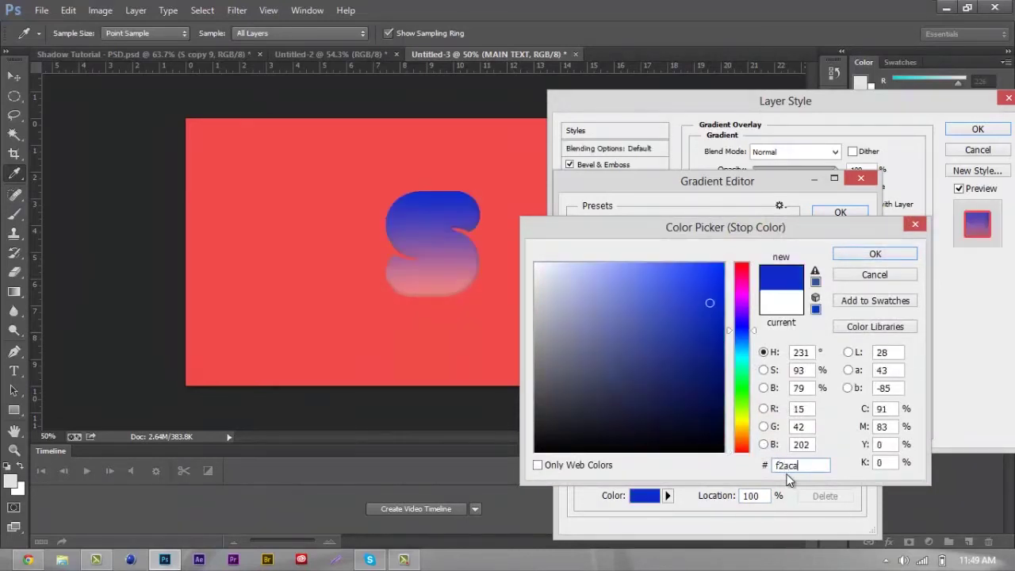
type("c")
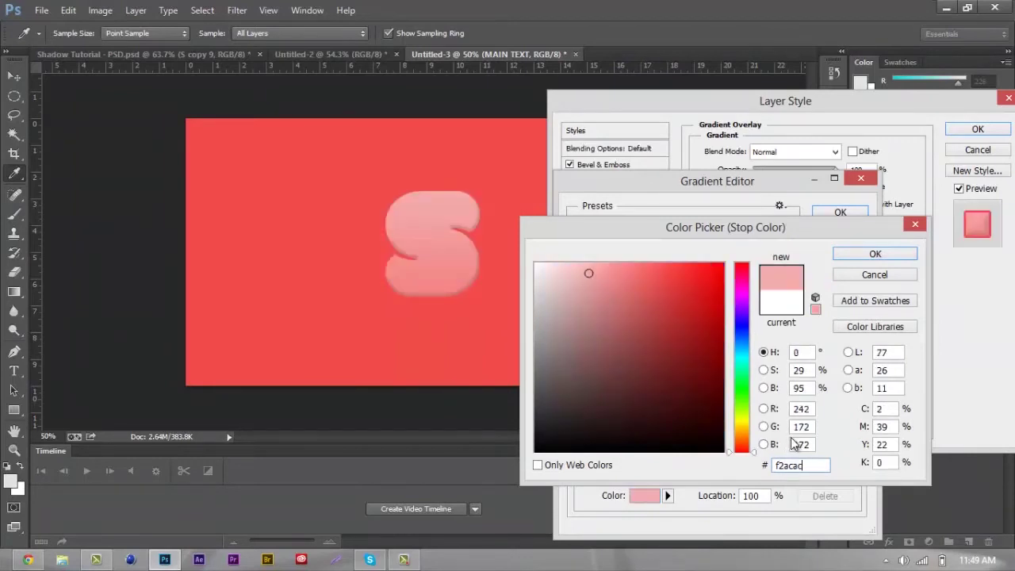
left_click(875, 254)
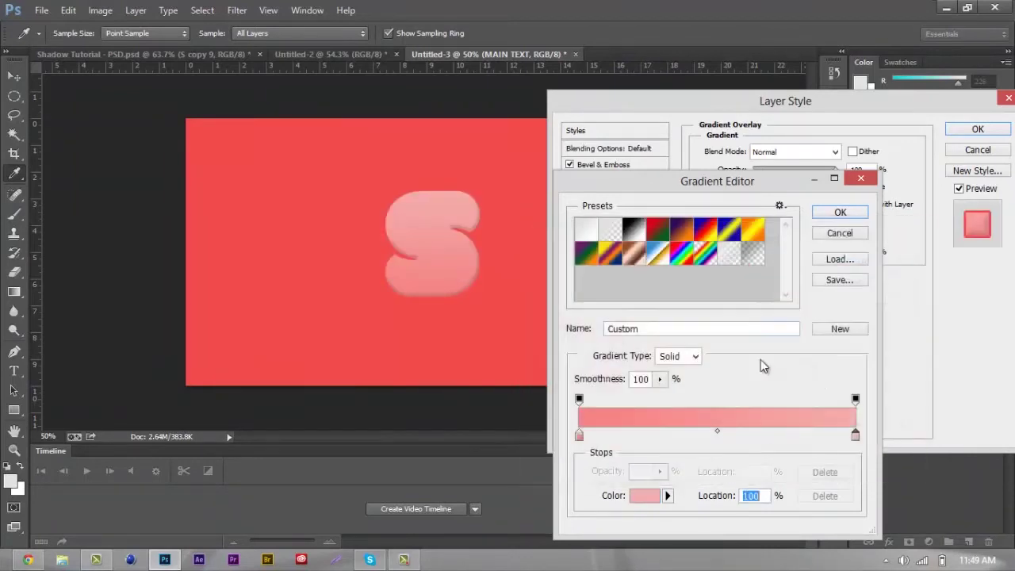
Lighten the gradient stops to pale pinks f1adad and edc7c7.
double_click(578, 434)
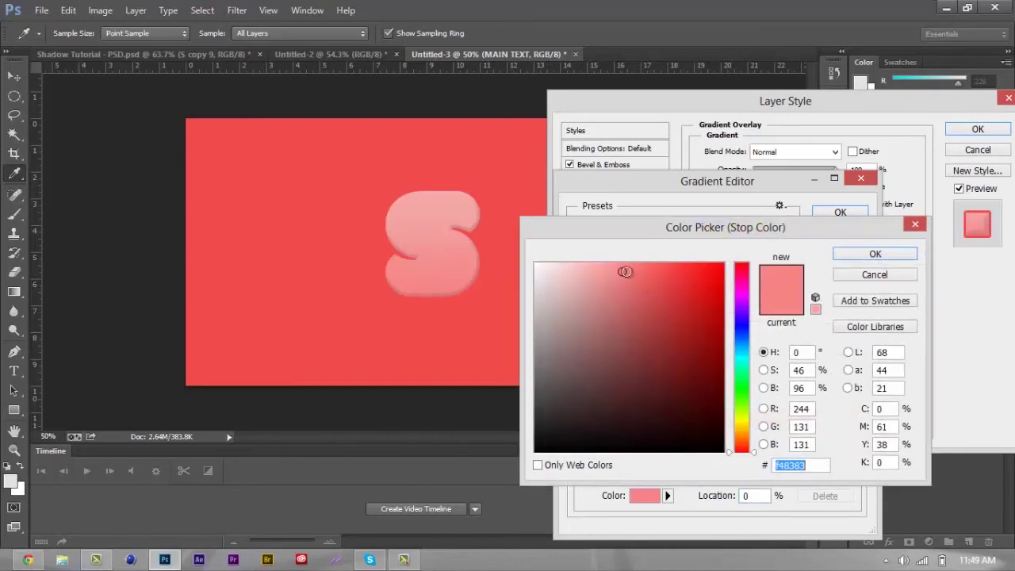
left_click_drag(611, 270, 598, 271)
left_click(850, 253)
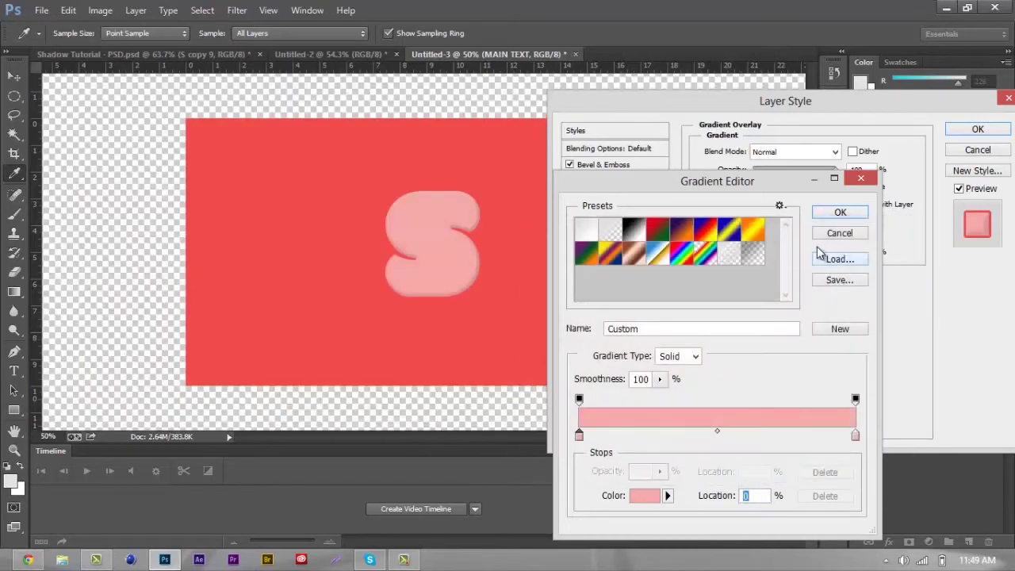
double_click(855, 437)
left_click_drag(577, 275, 564, 276)
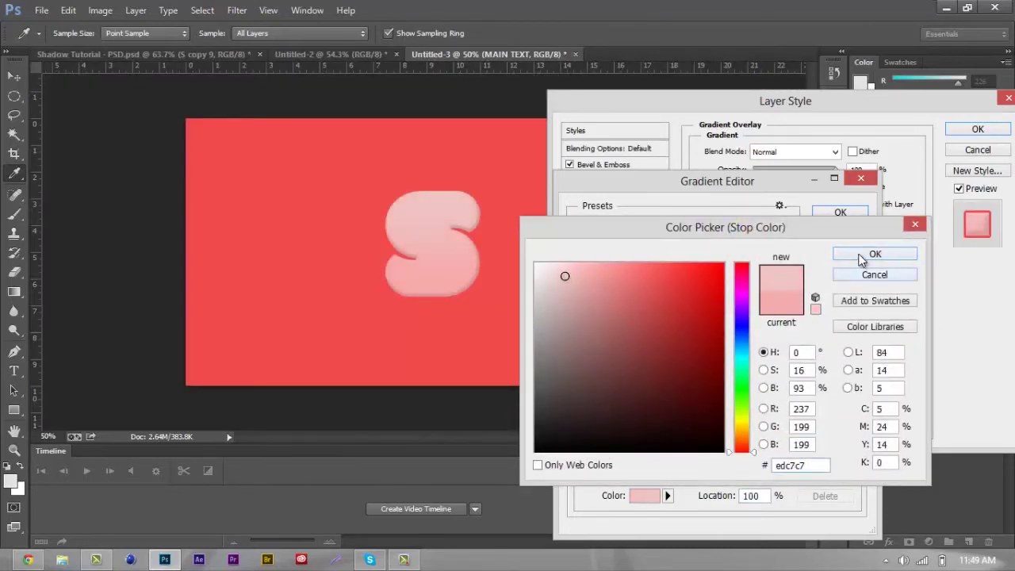
left_click(872, 255)
double_click(578, 436)
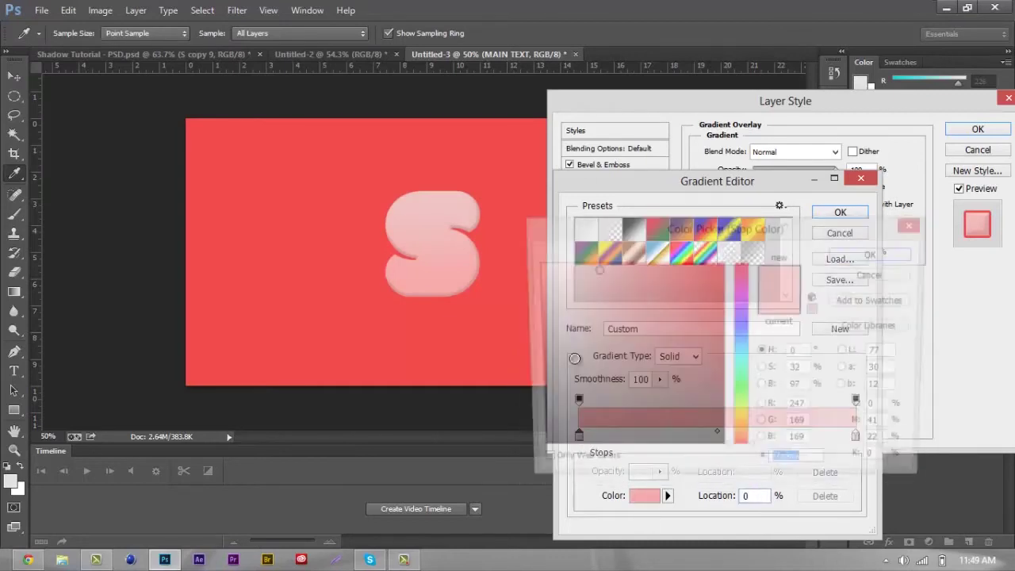
left_click_drag(595, 267, 587, 273)
left_click(874, 256)
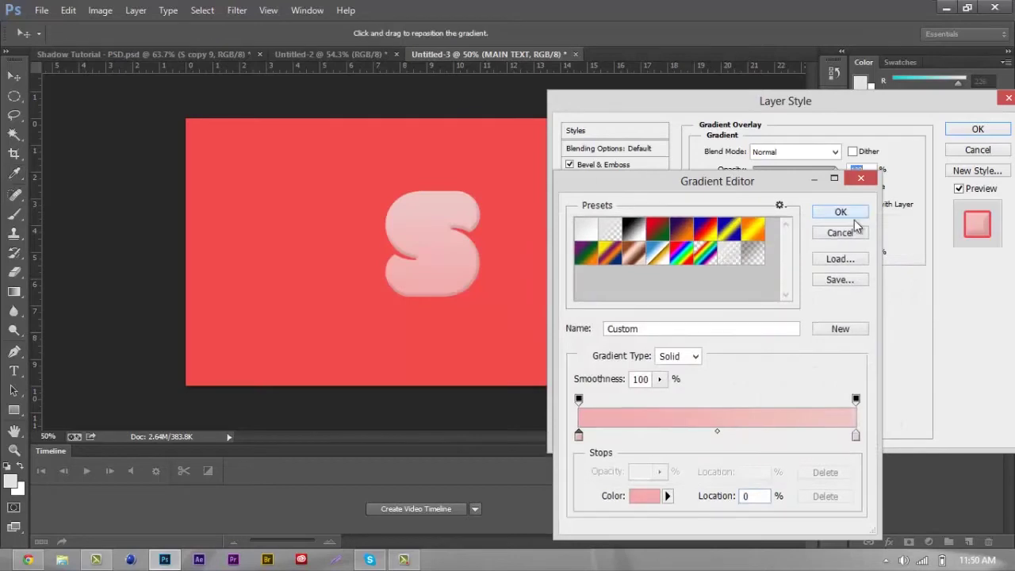
Set the pink gradient overlay to 110% scale at a 95° angle.
left_click(841, 213)
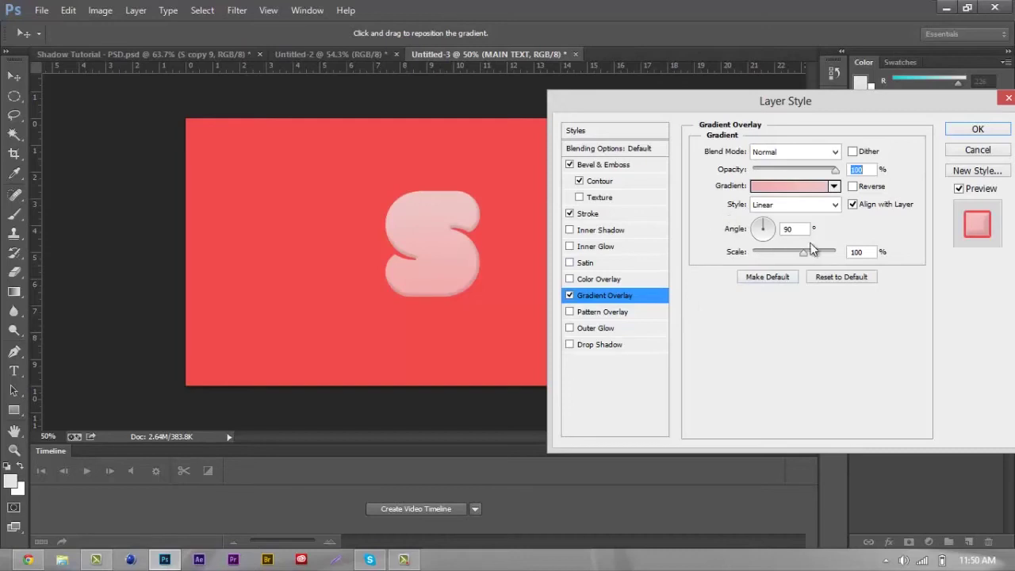
left_click(871, 252)
type("110")
left_click(739, 226)
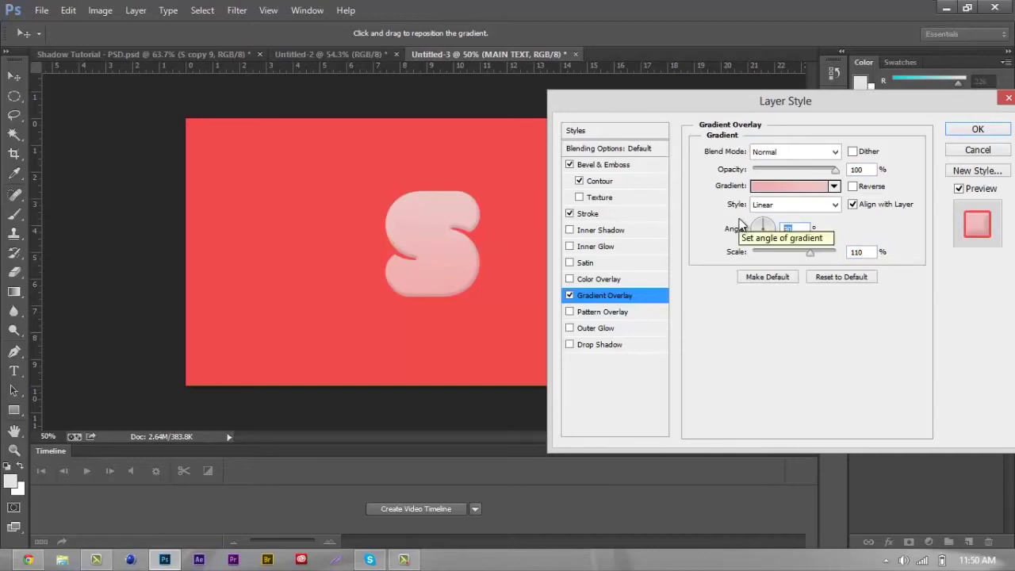
type("95")
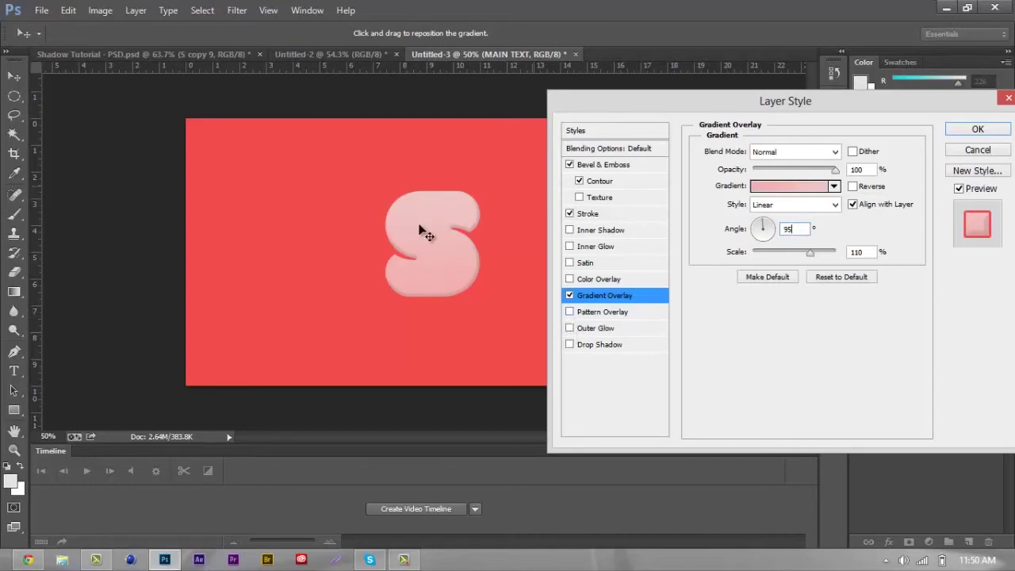
Apply the layer style and duplicate the MAIN TEXT layer.
left_click(977, 130)
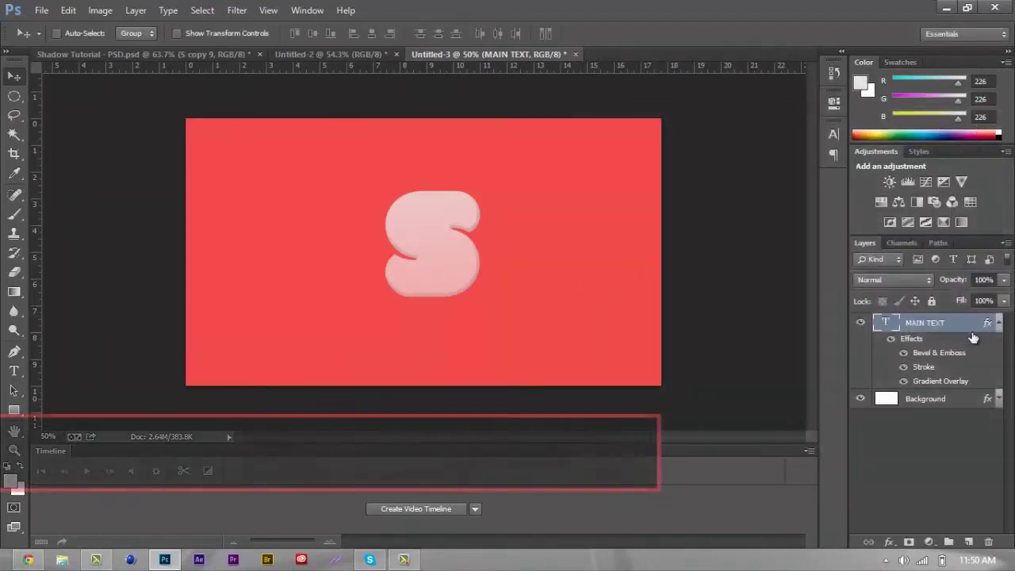
left_click(998, 324)
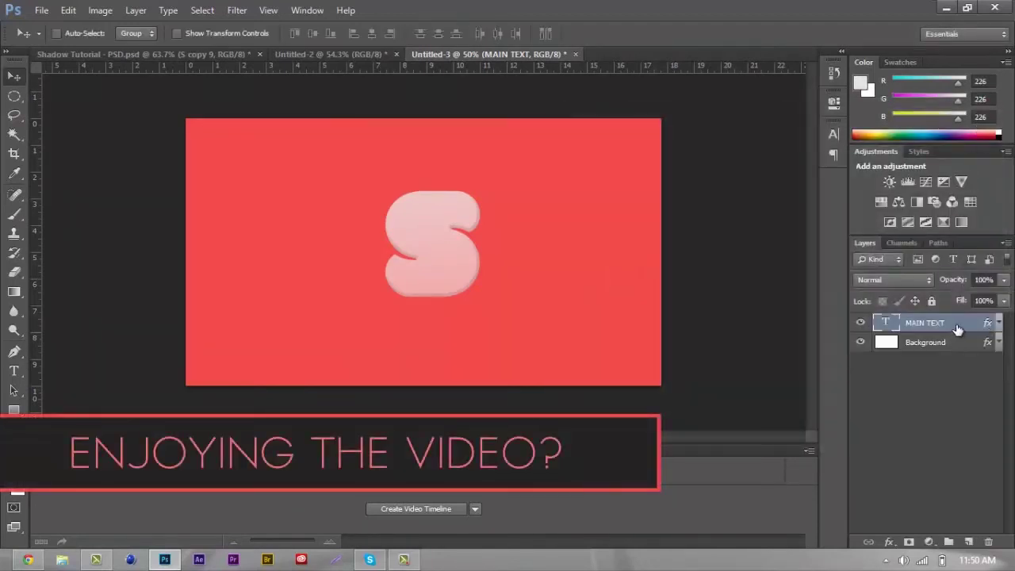
right_click(957, 329)
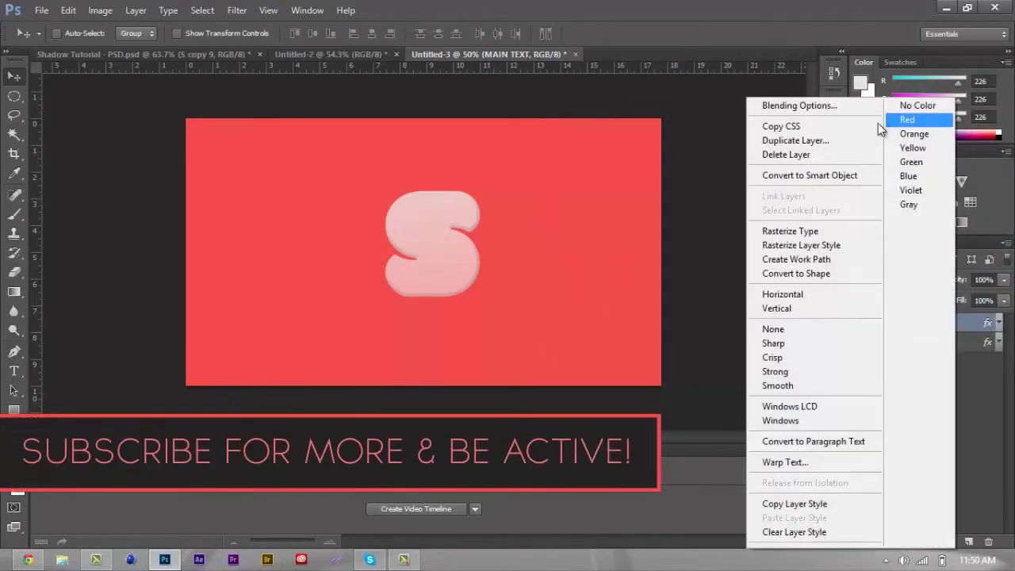
left_click(833, 142)
left_click(639, 169)
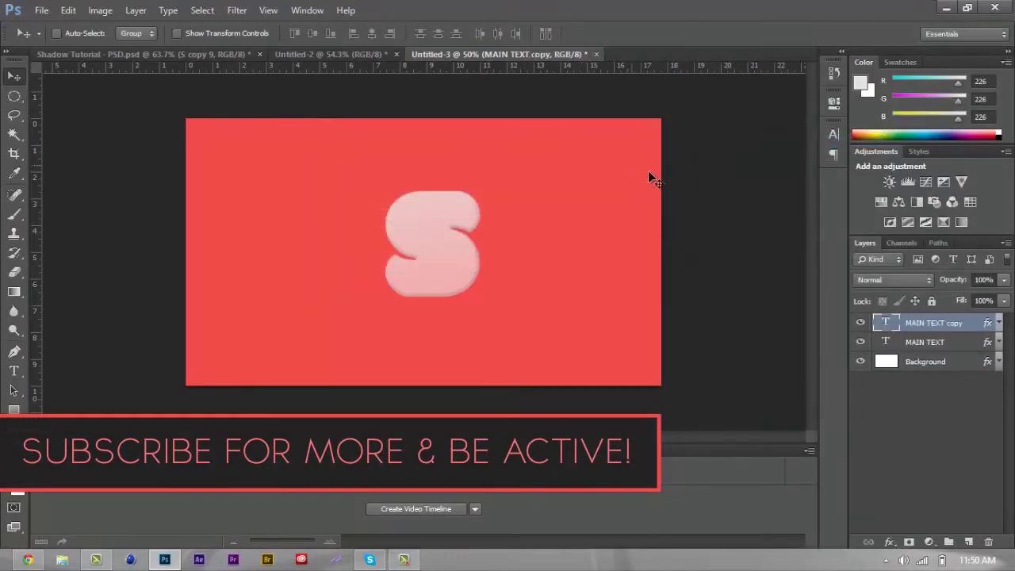
Delete all effects from the MAIN TEXT copy layer.
double_click(935, 323)
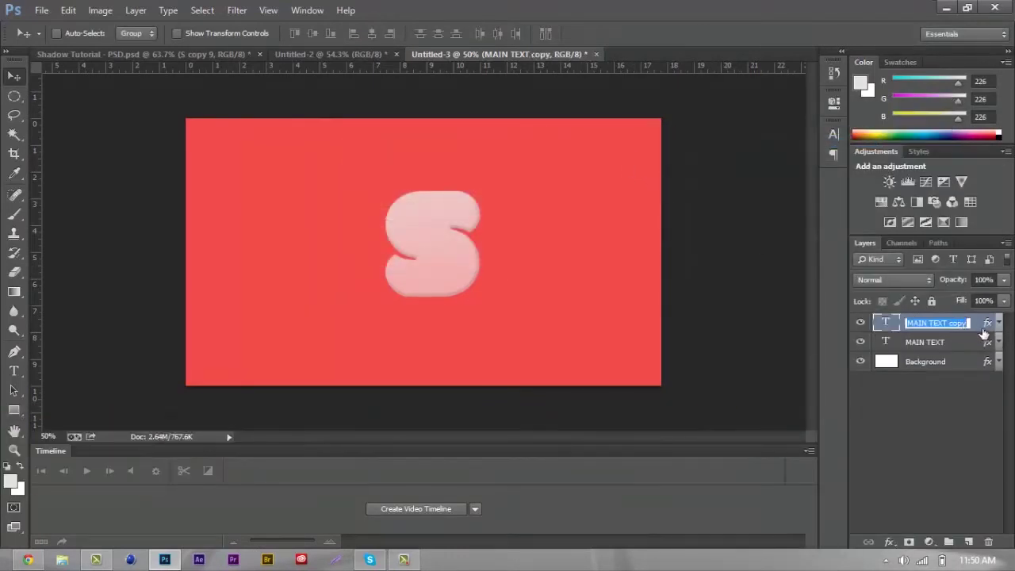
key("Return")
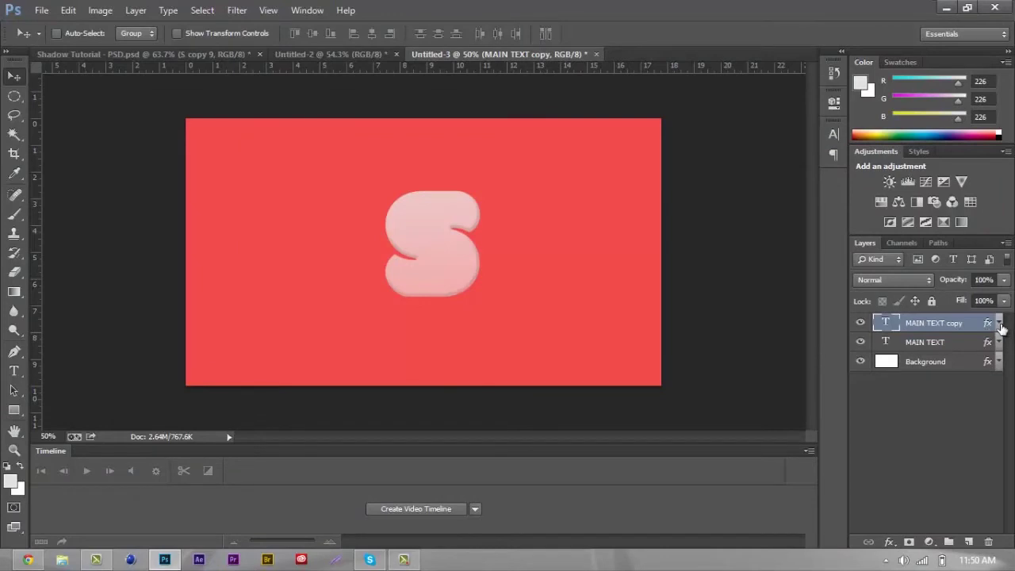
left_click(999, 323)
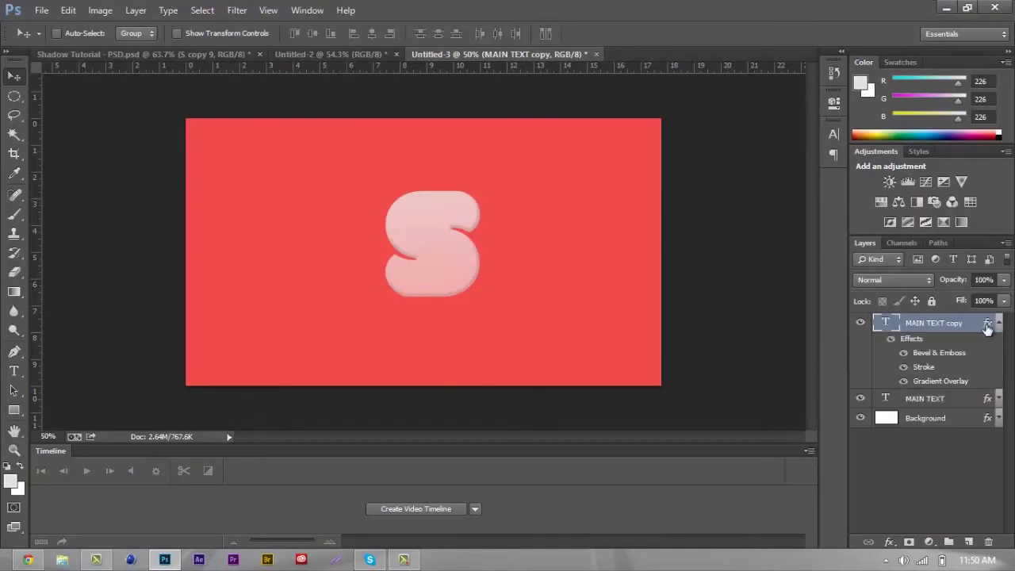
left_click_drag(988, 323, 990, 541)
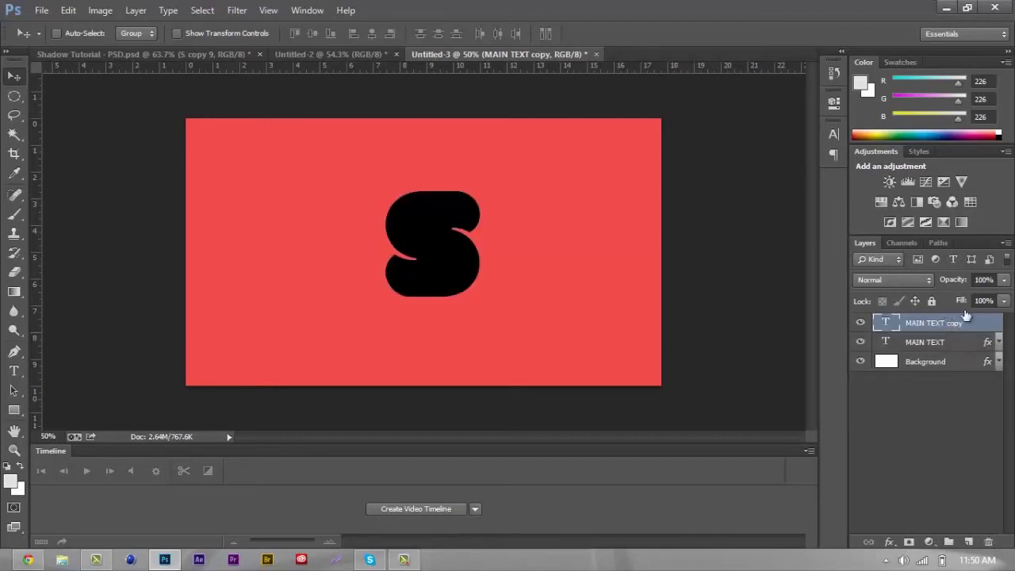
Give the MAIN TEXT copy layer a d03636 Color Overlay.
double_click(981, 328)
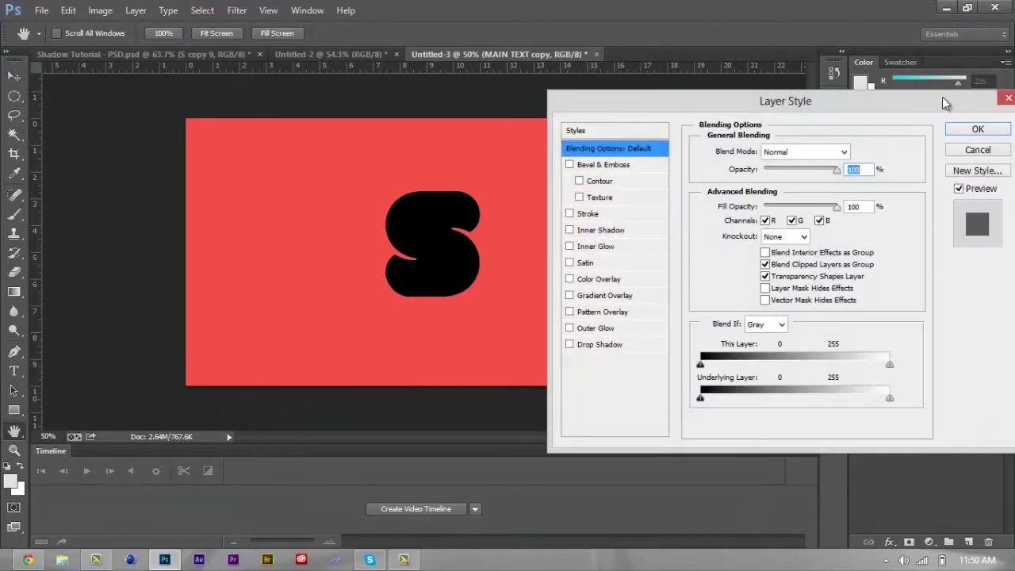
left_click_drag(912, 107, 892, 105)
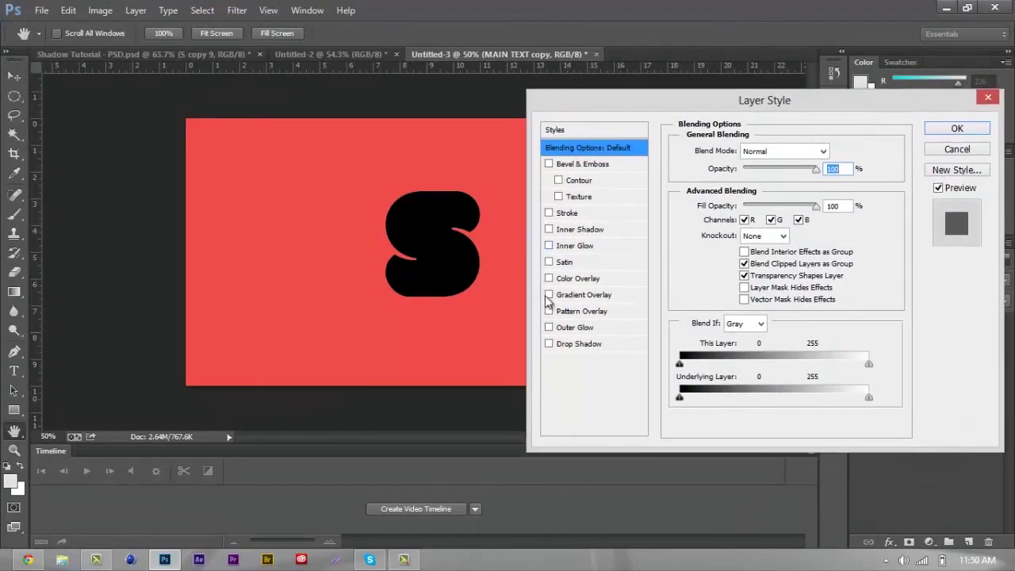
left_click(579, 279)
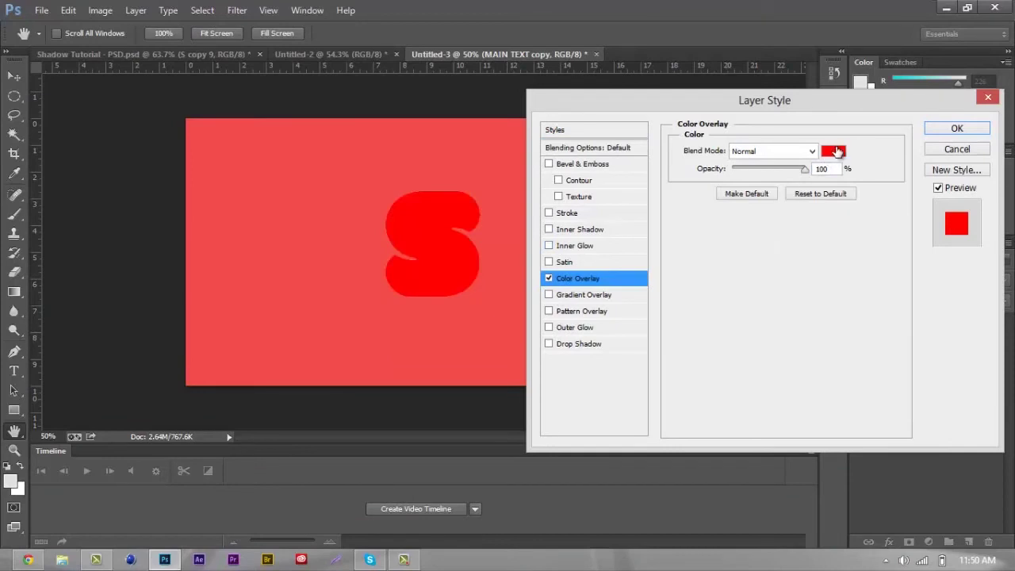
left_click(832, 151)
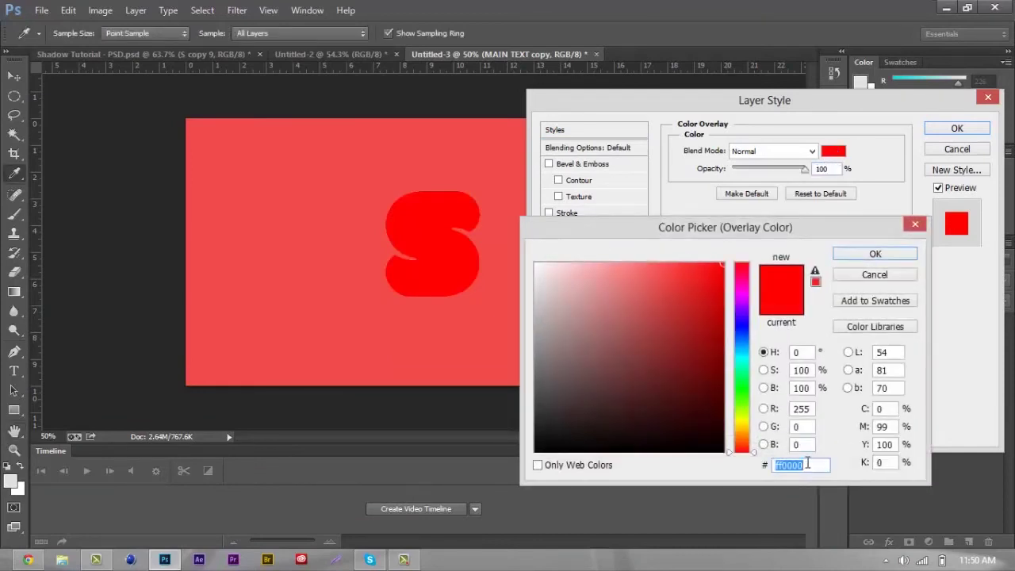
type("d")
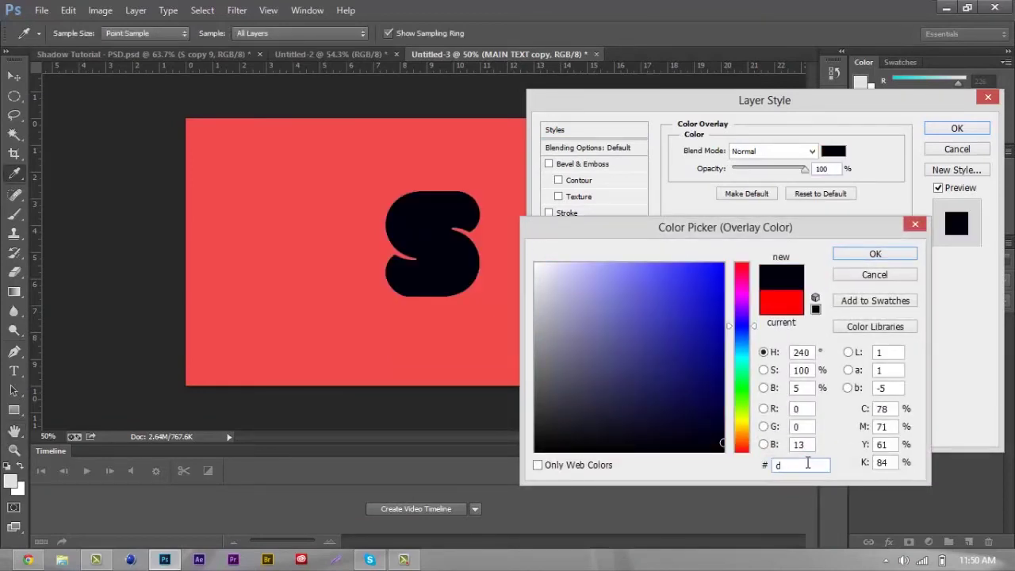
type("03")
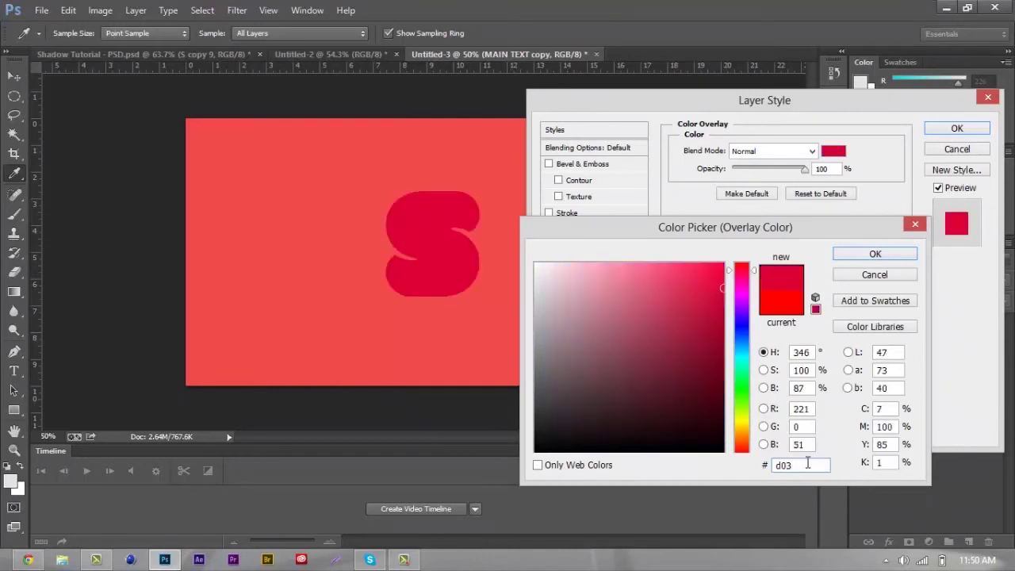
type("636")
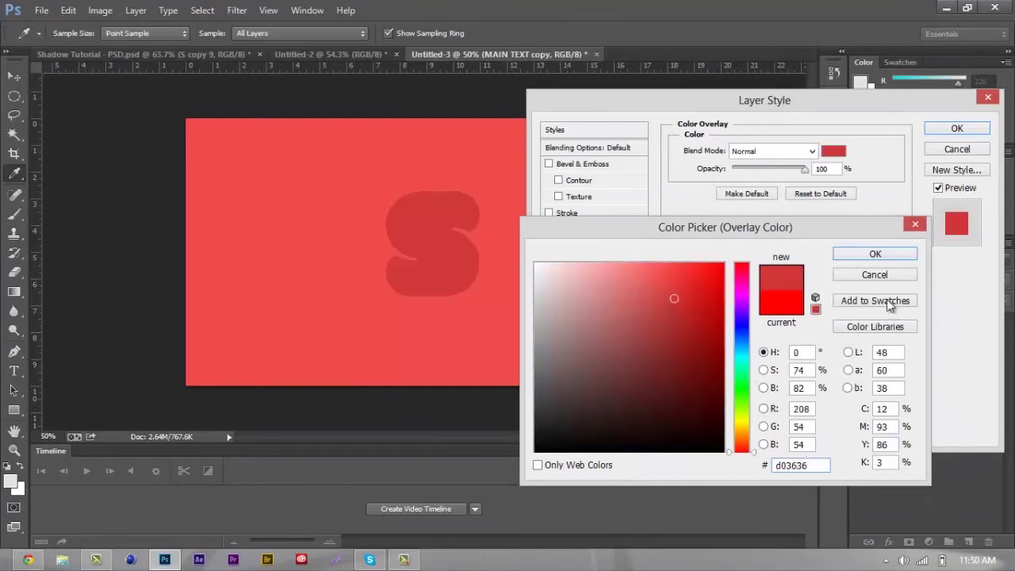
left_click(880, 254)
left_click(956, 129)
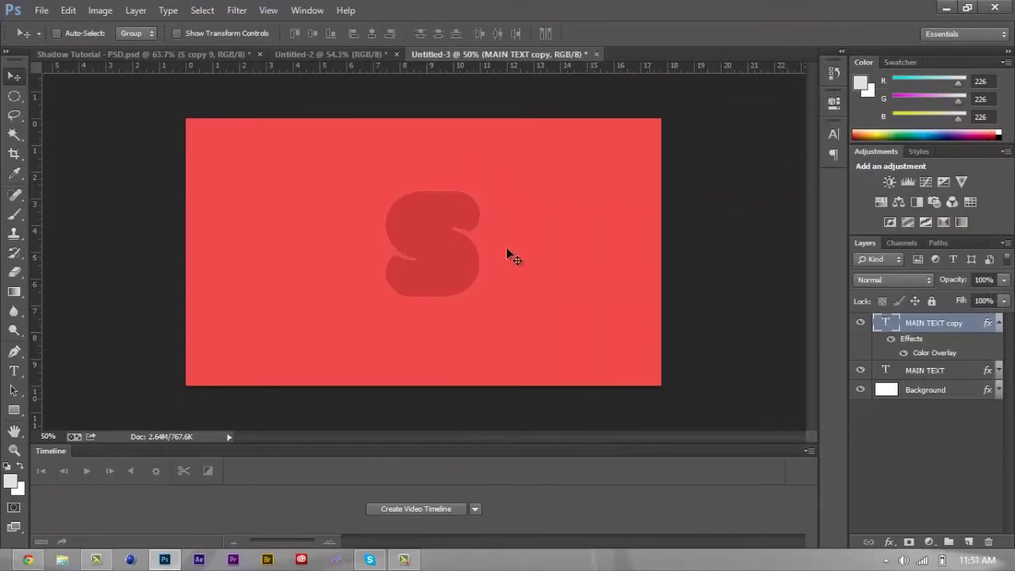
Place the red copy below MAIN TEXT and offset it down-right as a shadow.
left_click_drag(407, 230, 415, 227)
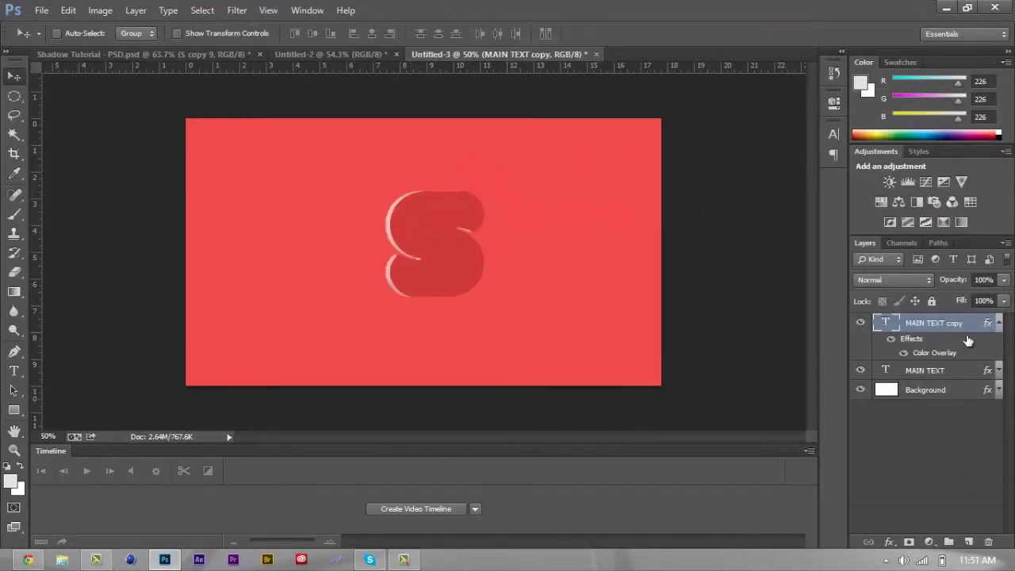
left_click_drag(961, 326, 963, 372)
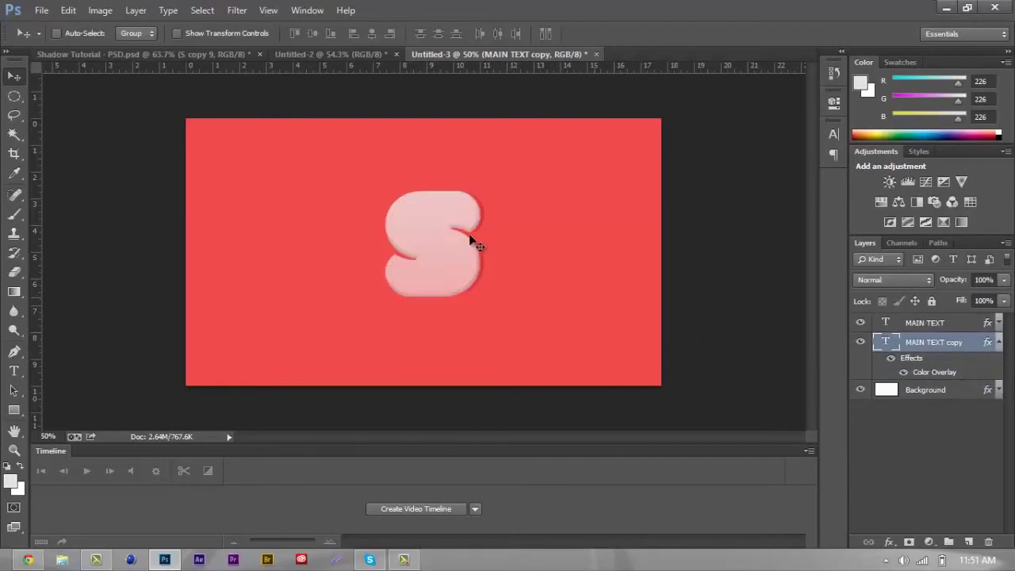
left_click_drag(462, 268, 466, 271)
key("Right")
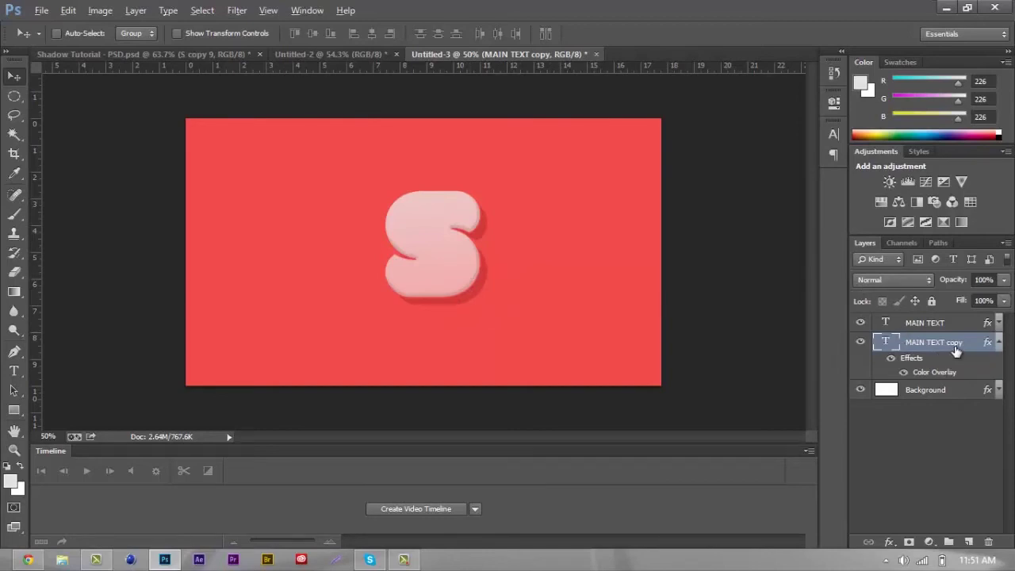
Duplicate the shadow layer into MAIN TEXT copies 2–4 and nudge copy 4 farther down-right.
key("ctrl+j")
key("ctrl+j")
key("ctrl+j")
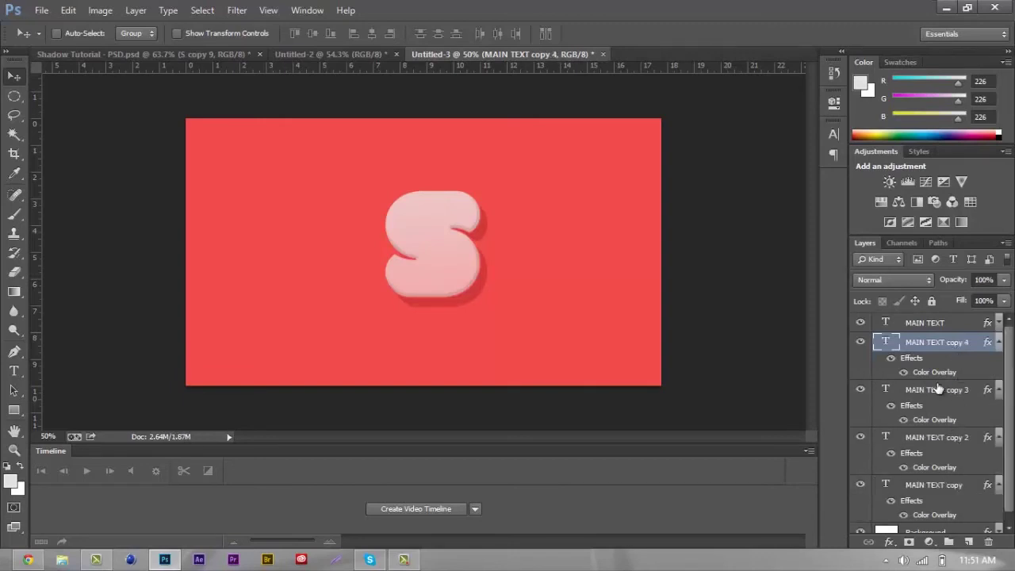
left_click(938, 438)
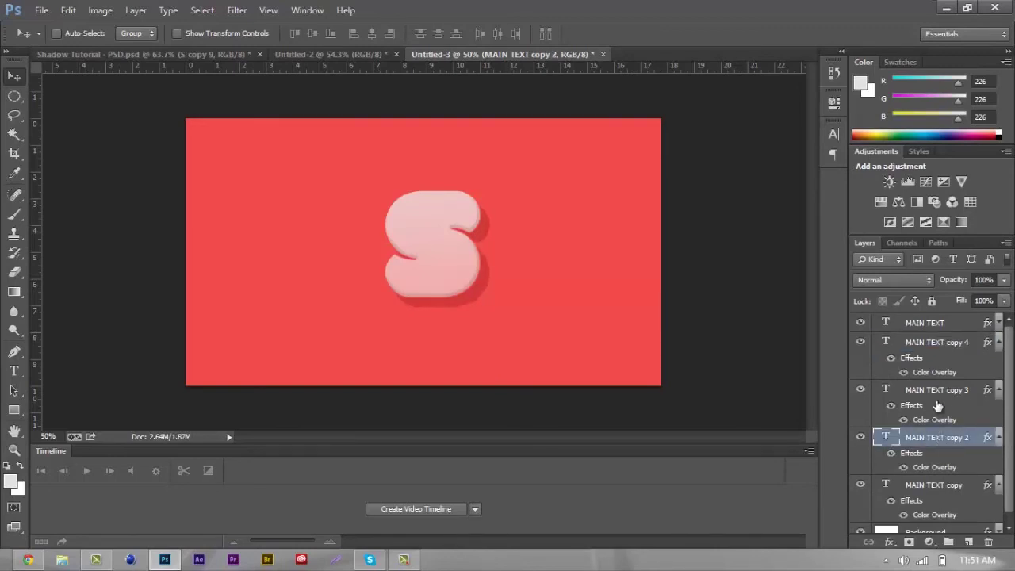
left_click(941, 398)
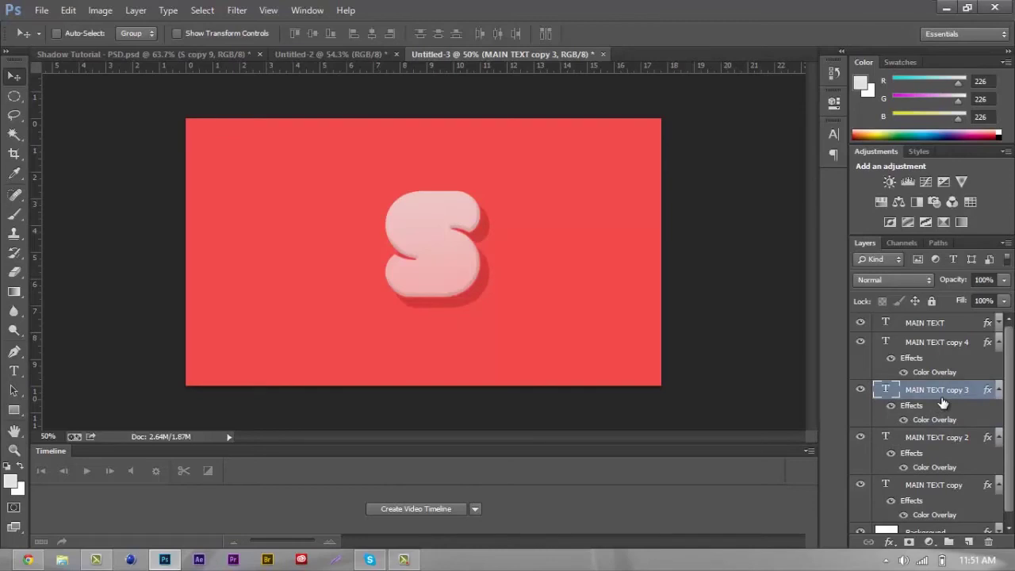
left_click(954, 343)
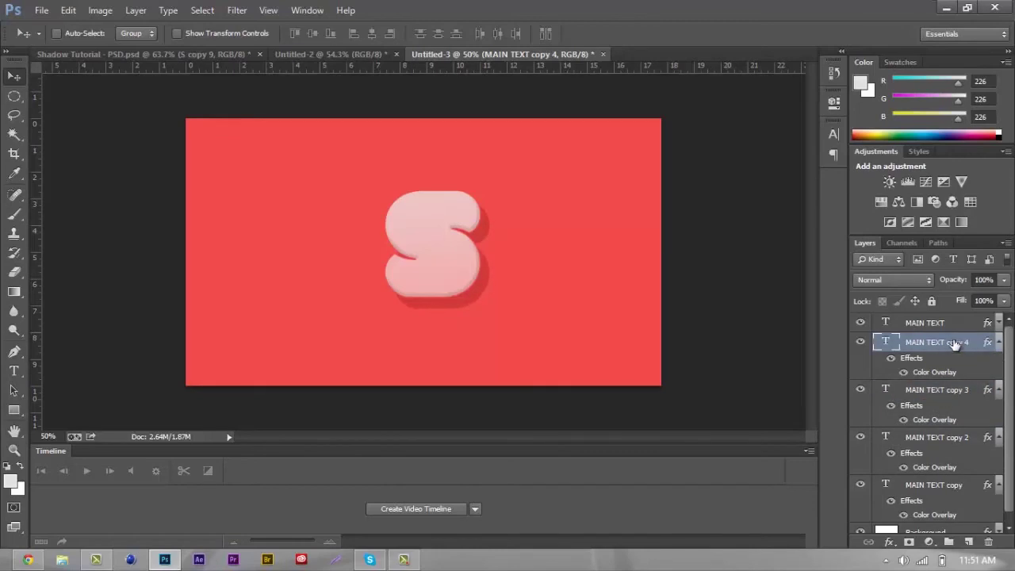
left_click_drag(483, 301, 490, 311)
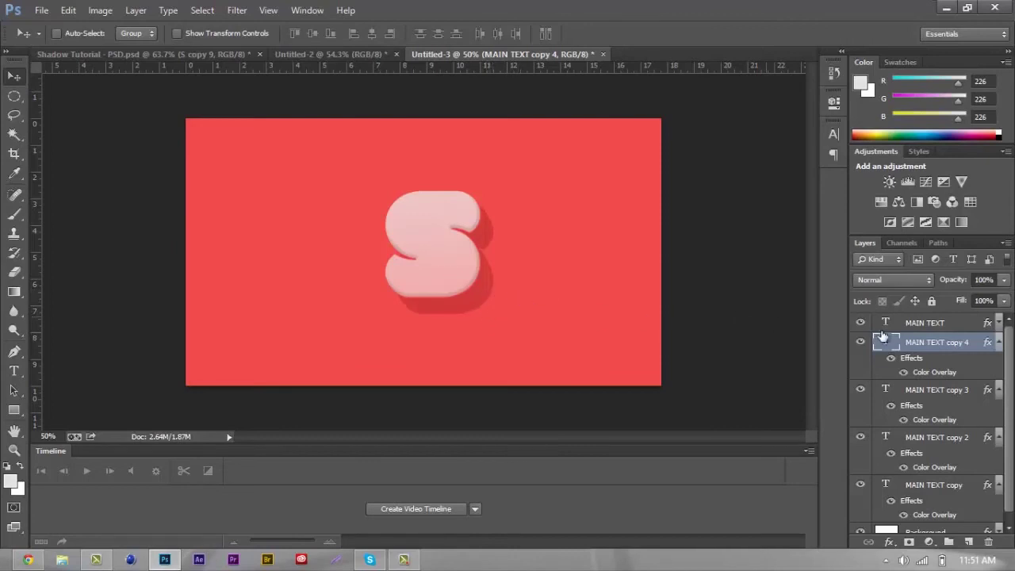
left_click(101, 54)
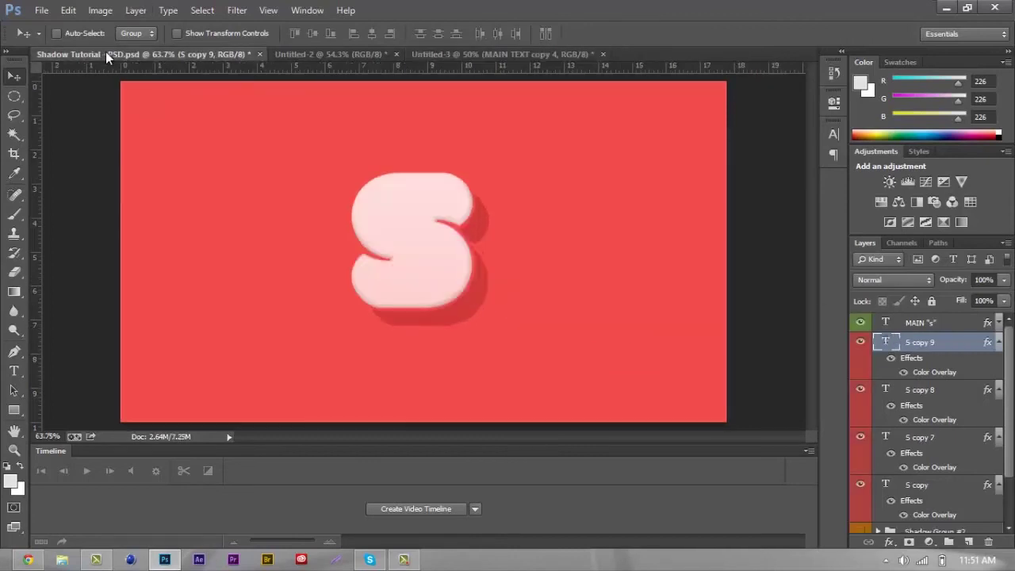
left_click(475, 54)
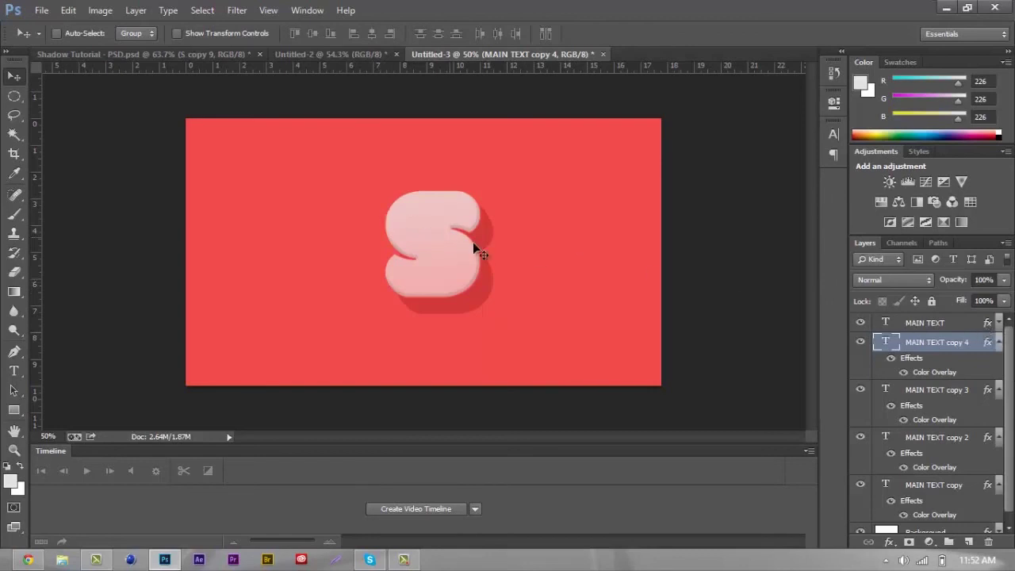
Change the MAIN TEXT layer style's Stroke size from 3 px to 8 px.
scroll(1011, 378, "down", 1)
scroll(1011, 379, "up", 1)
double_click(962, 324)
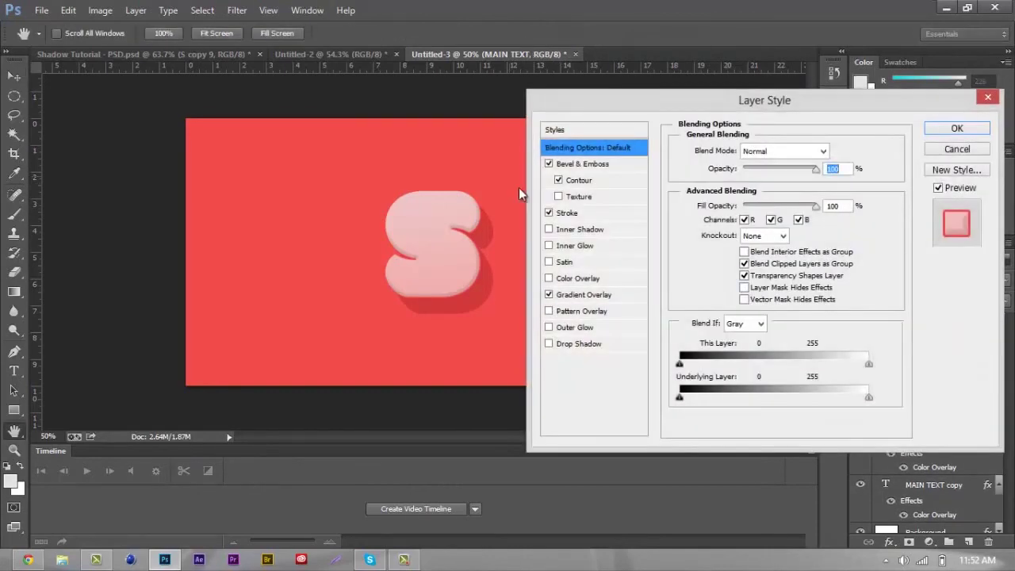
left_click(577, 214)
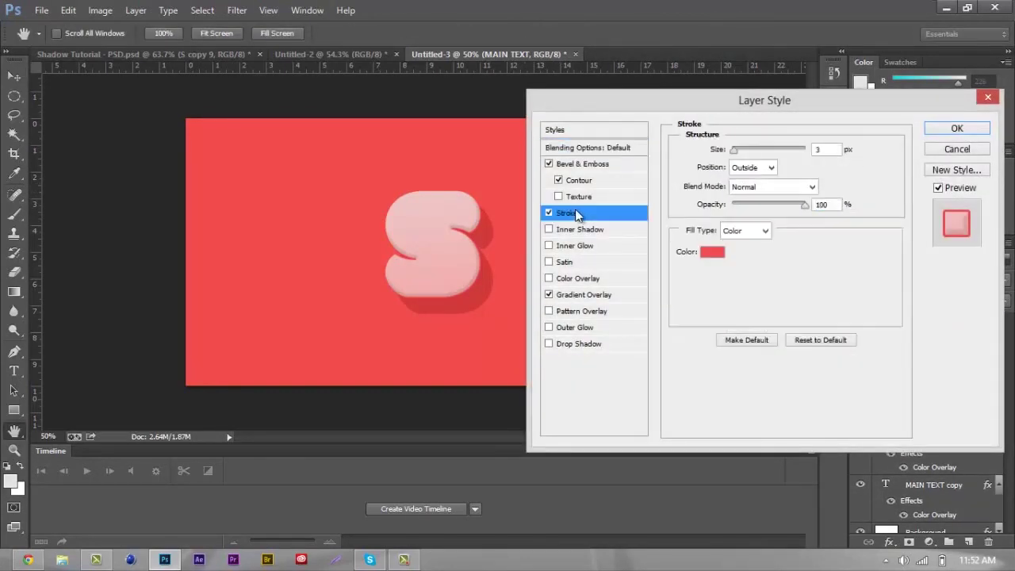
left_click(744, 143)
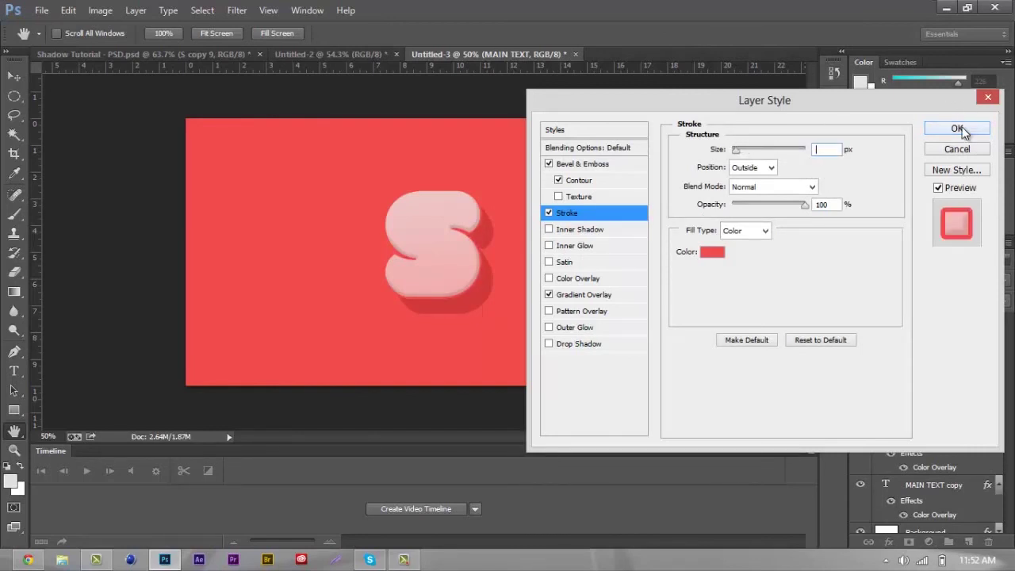
type("8")
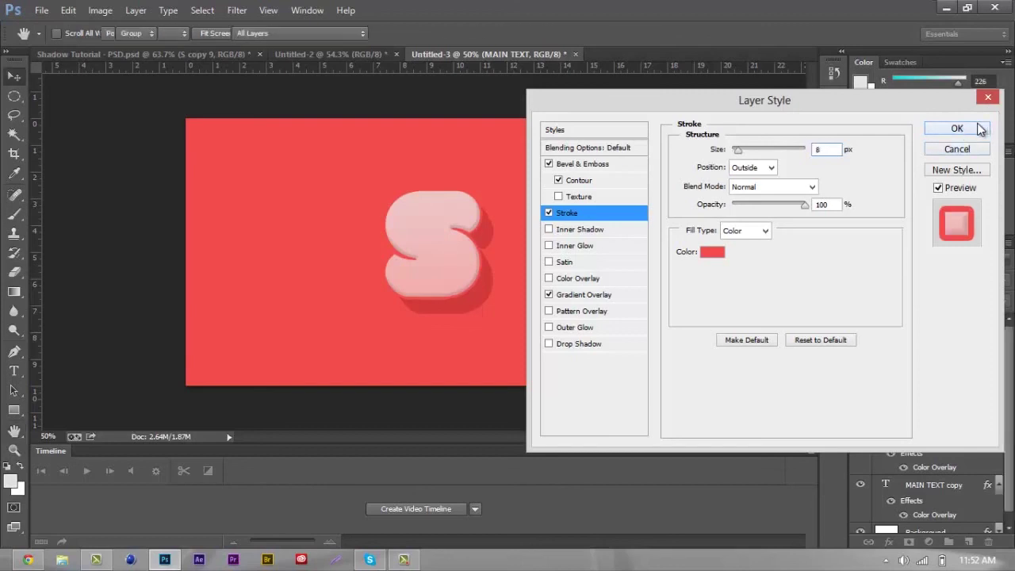
left_click(975, 130)
left_click(14, 450)
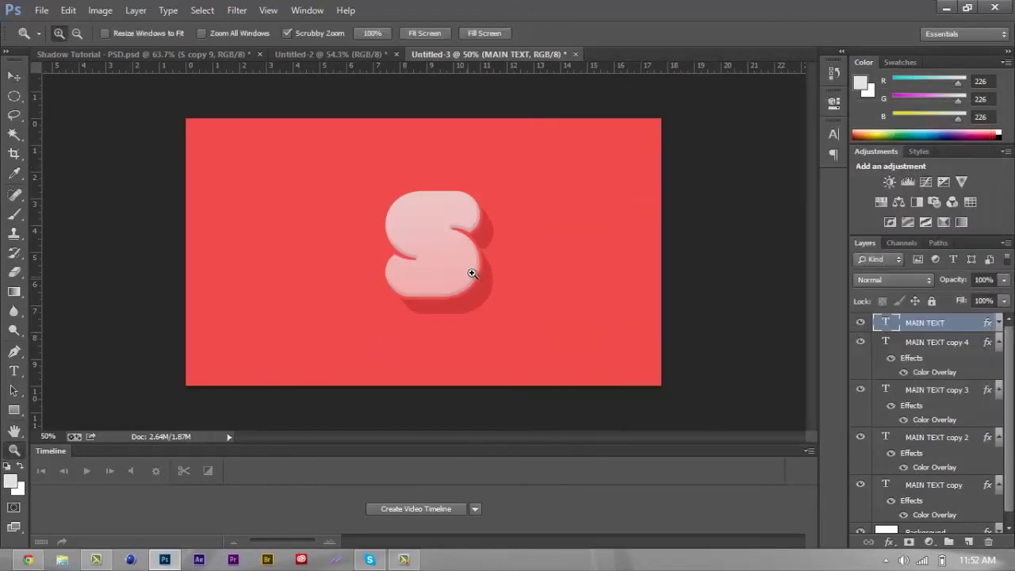
left_click_drag(472, 273, 512, 288)
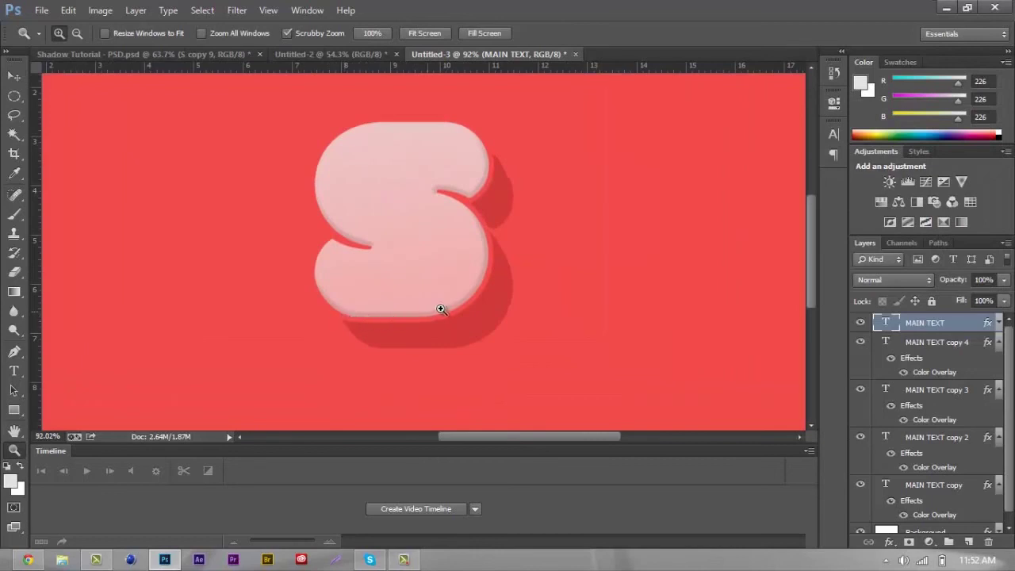